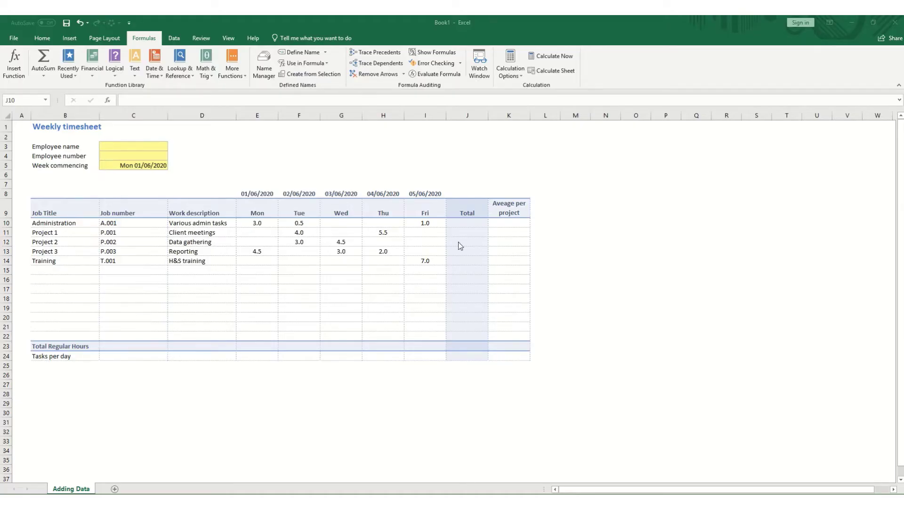
Try an addition formula =E10+F10+G10 in J10, then clear it.
left_click(466, 225)
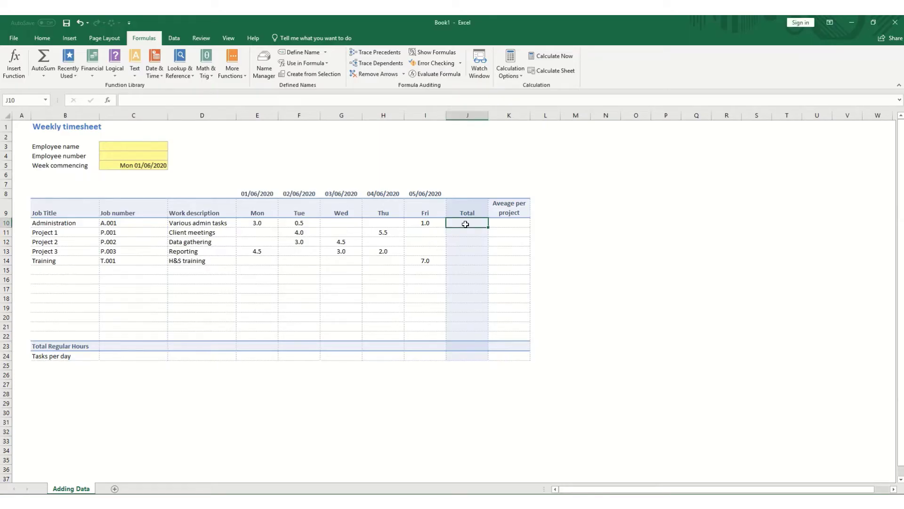
type("=")
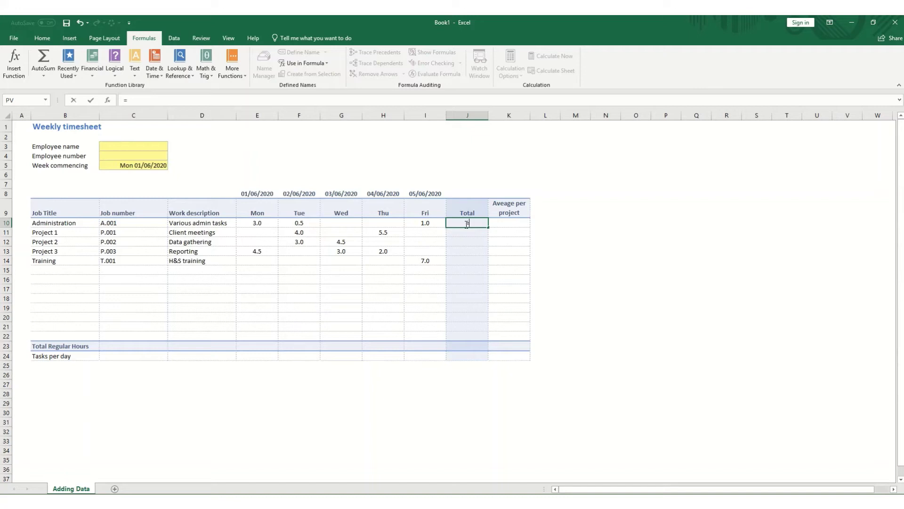
left_click(264, 224)
type("+")
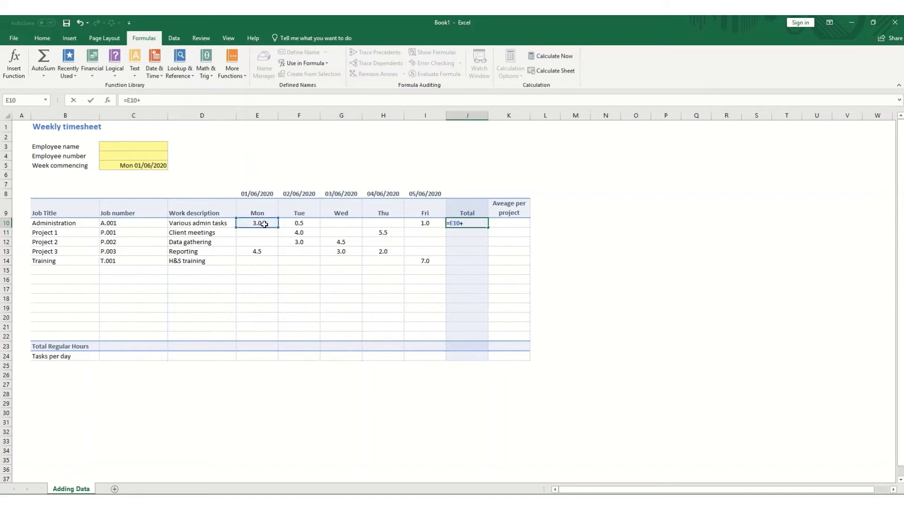
left_click(304, 222)
type("+")
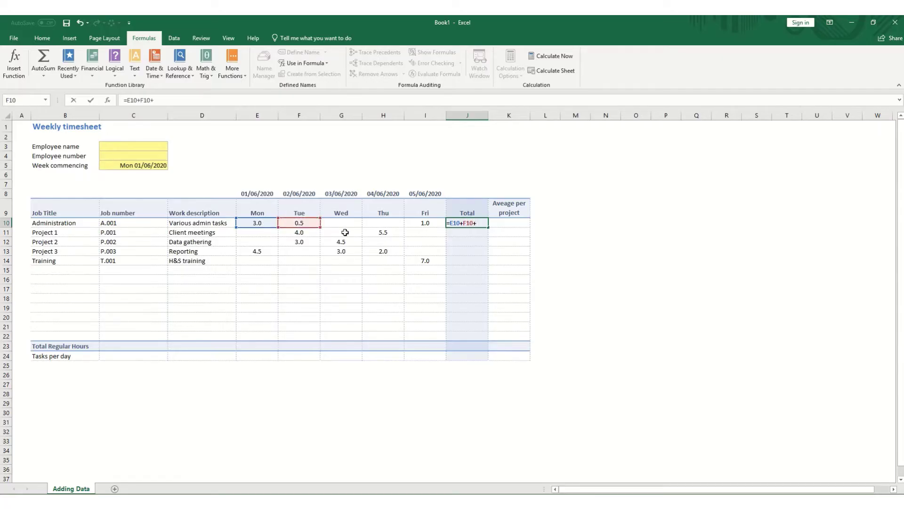
left_click(345, 223)
key("Return")
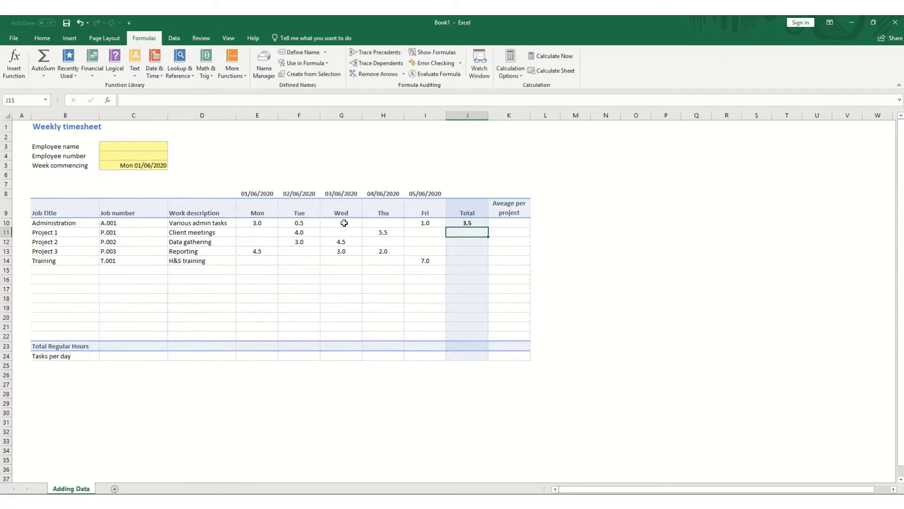
left_click(462, 222)
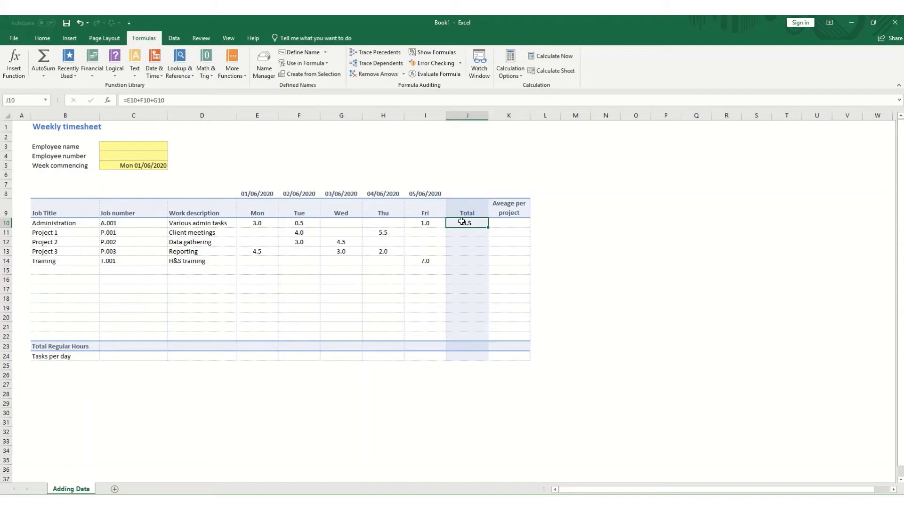
key("Delete")
Enter =SUM(E10:I10) in J10 and reopen the formula for editing.
type("=")
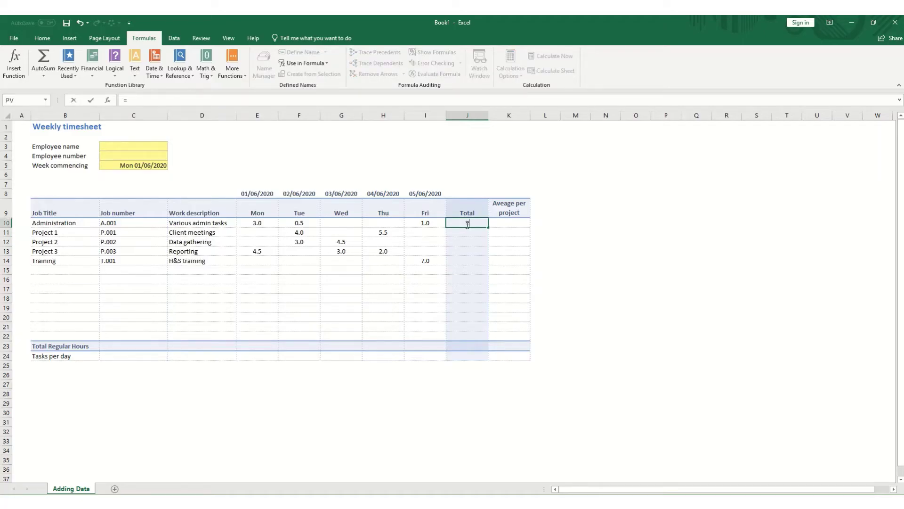
type("sum")
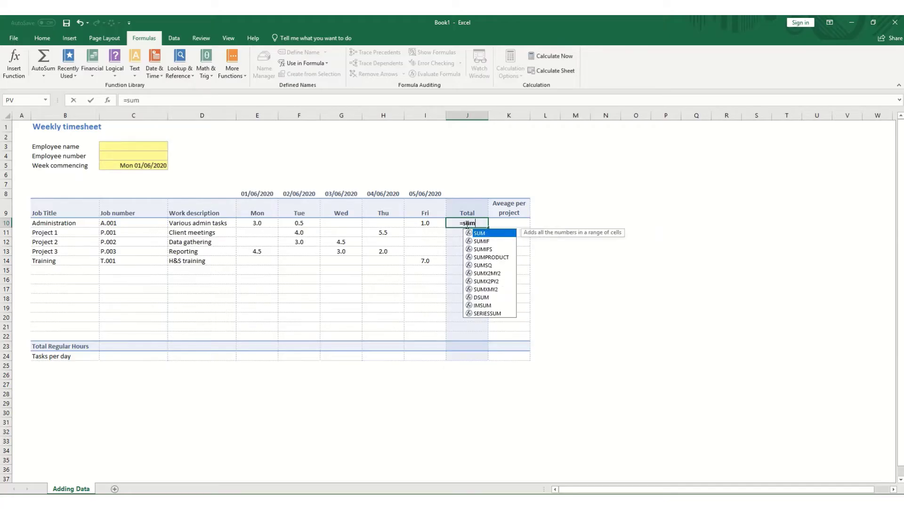
key("Tab")
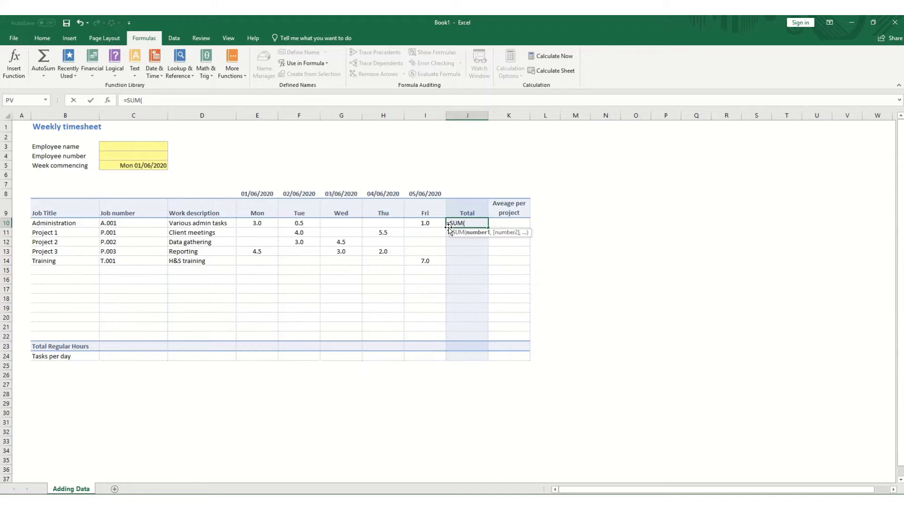
left_click_drag(248, 224, 421, 222)
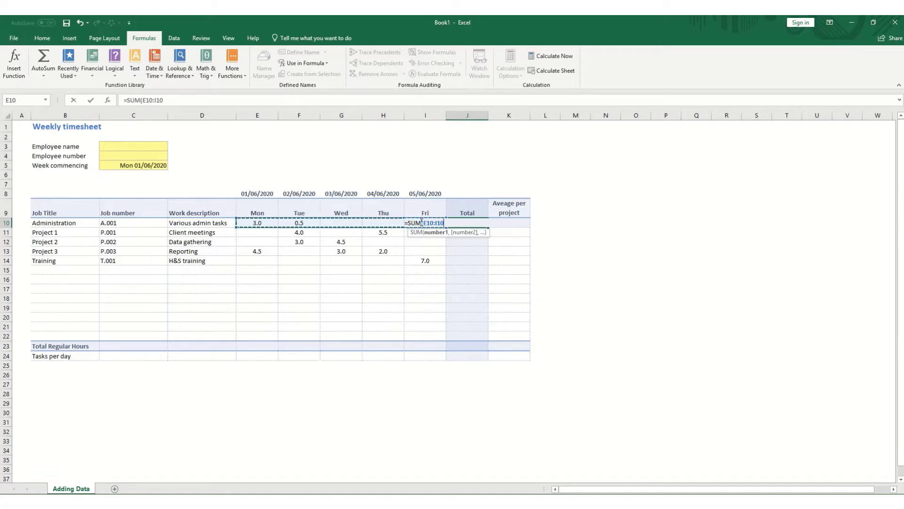
key("Return")
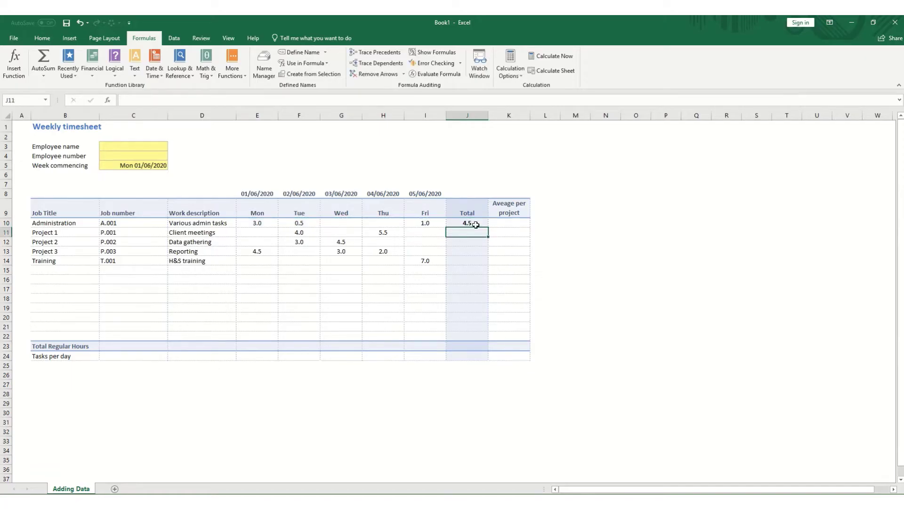
left_click(246, 222)
left_click(480, 223)
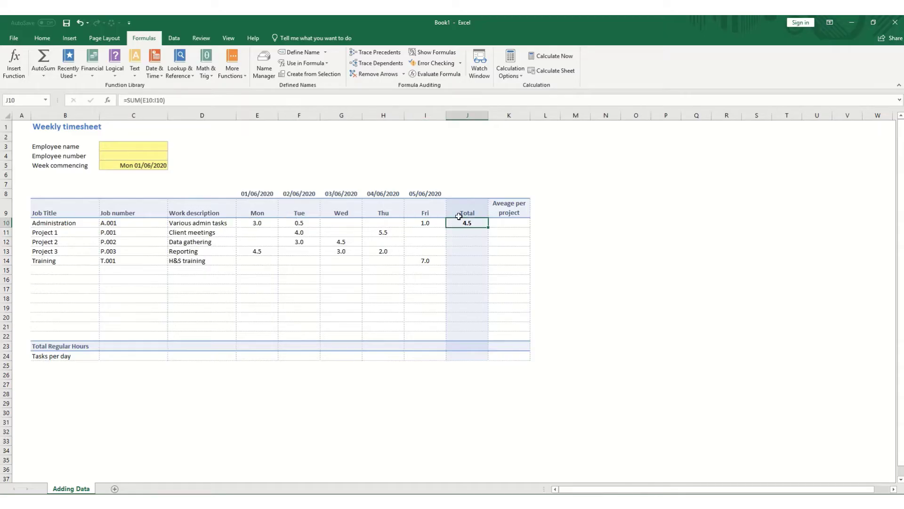
left_click(168, 99)
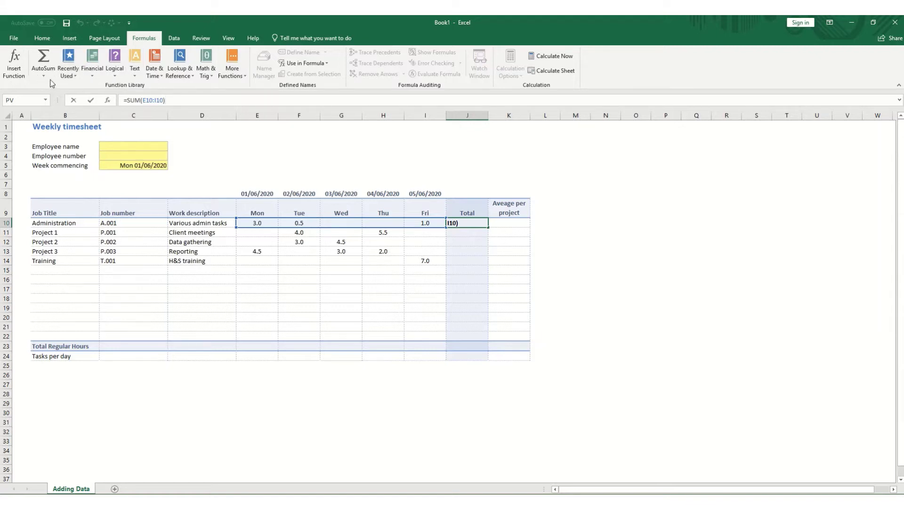
left_click(73, 77)
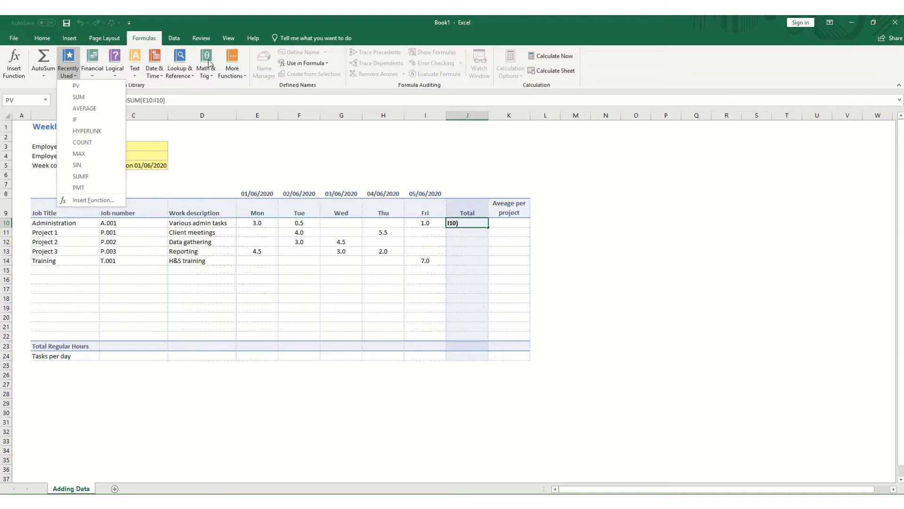
left_click(207, 75)
scroll(233, 154, "down", 15)
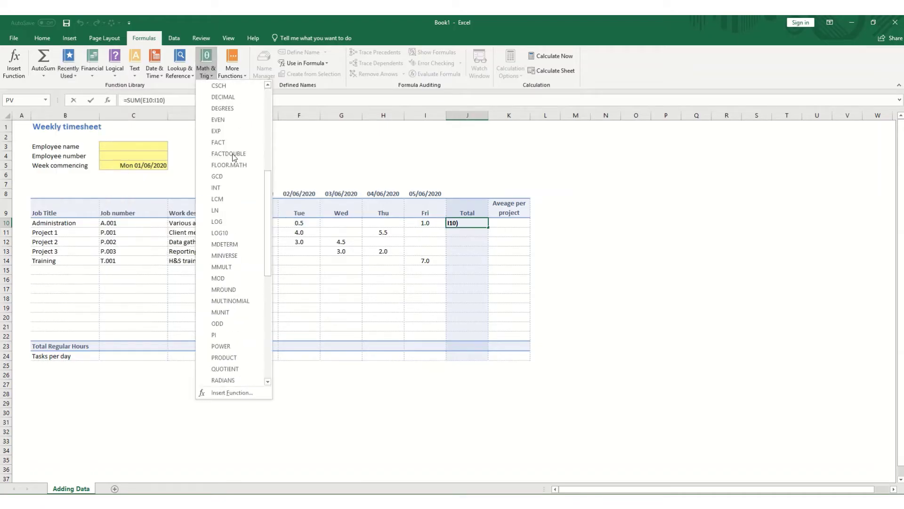
scroll(233, 154, "up", 12)
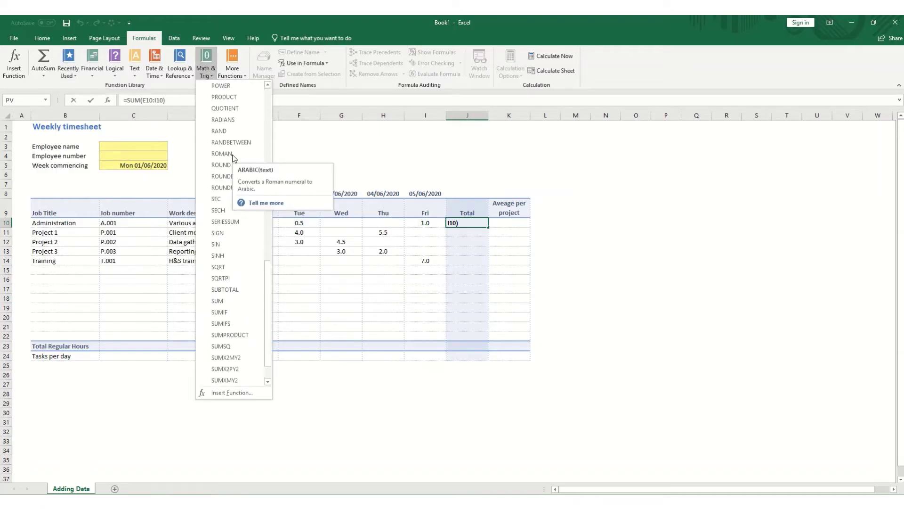
left_click(207, 75)
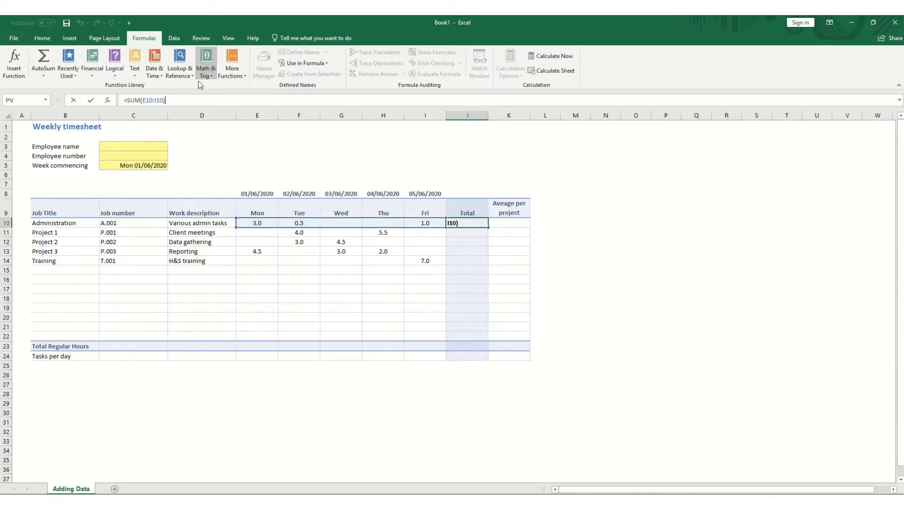
key("Return")
left_click(466, 225)
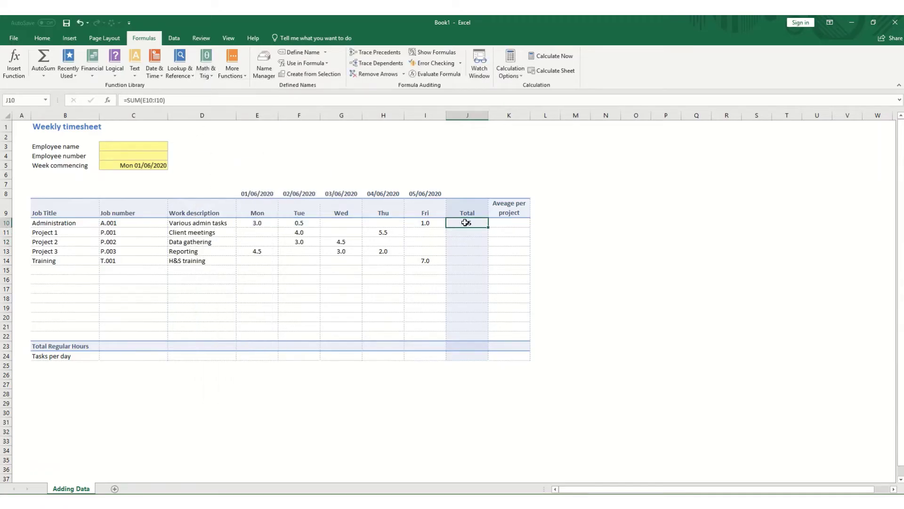
left_click(147, 100)
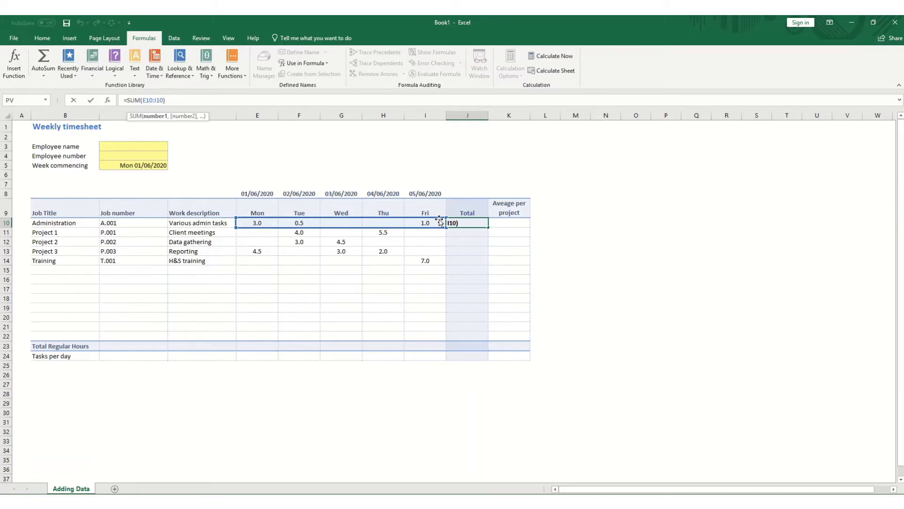
key("Tab")
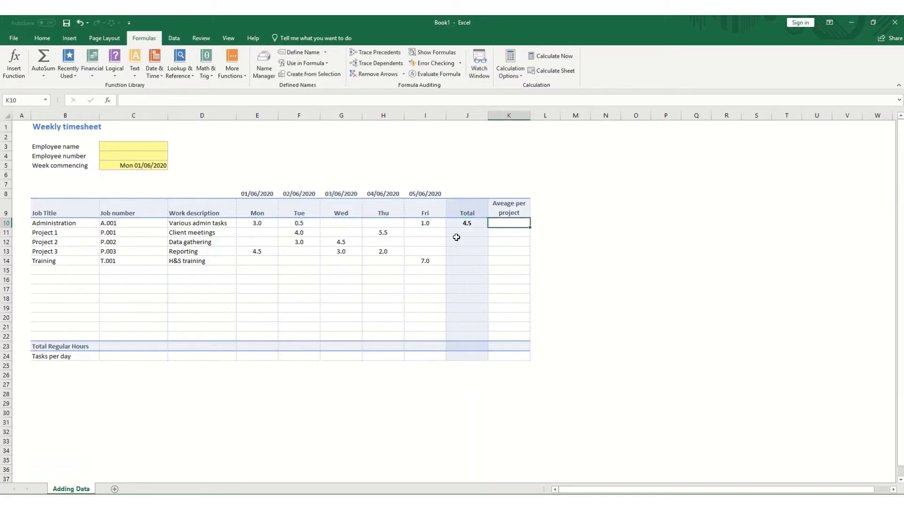
Enter =SUM(E11:G11,E13,G13,G15:H19) in J11 for Project 1.
left_click(455, 235)
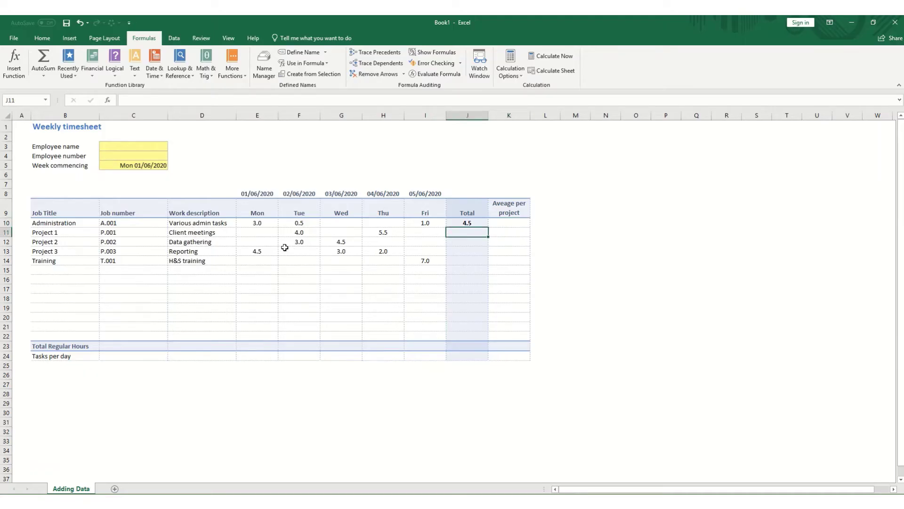
type("=sum")
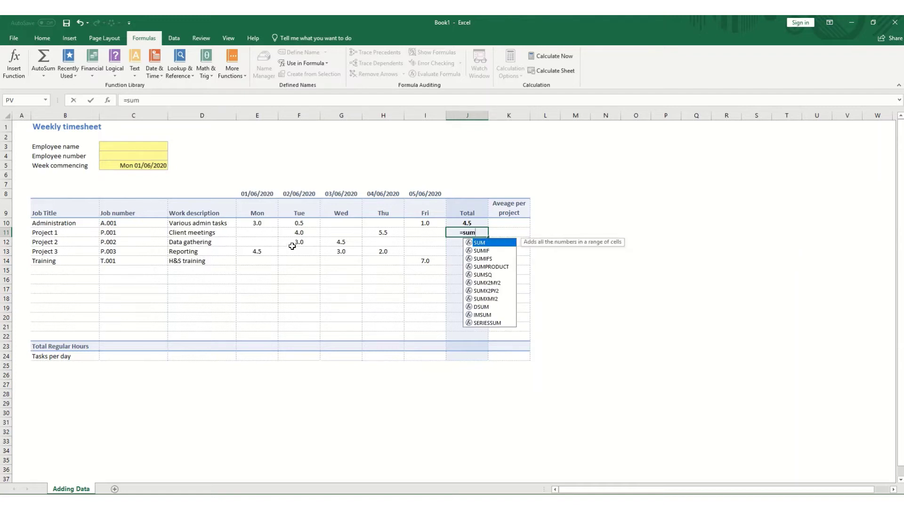
key("Tab")
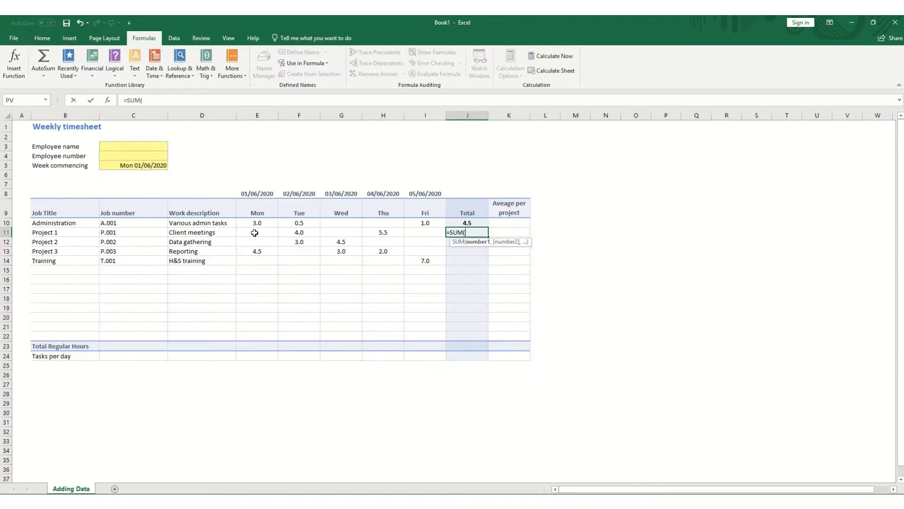
left_click_drag(254, 234, 329, 237)
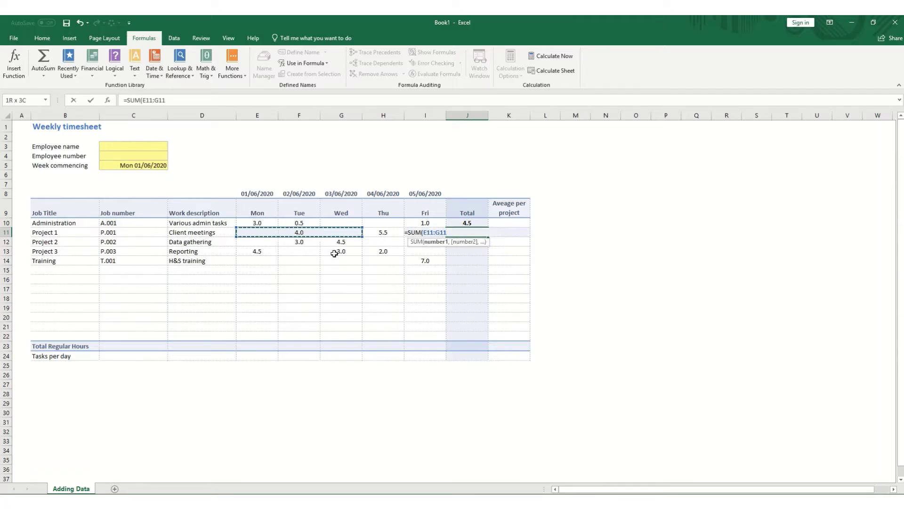
type(",")
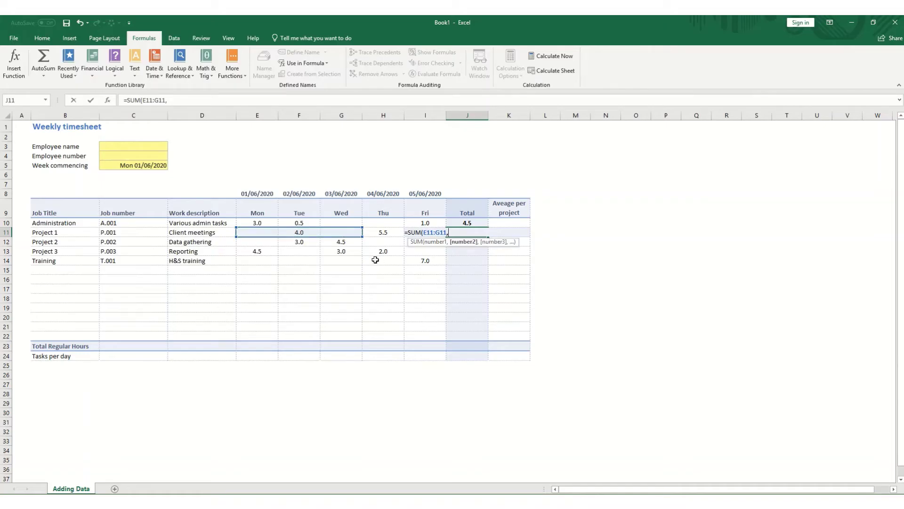
left_click(348, 243)
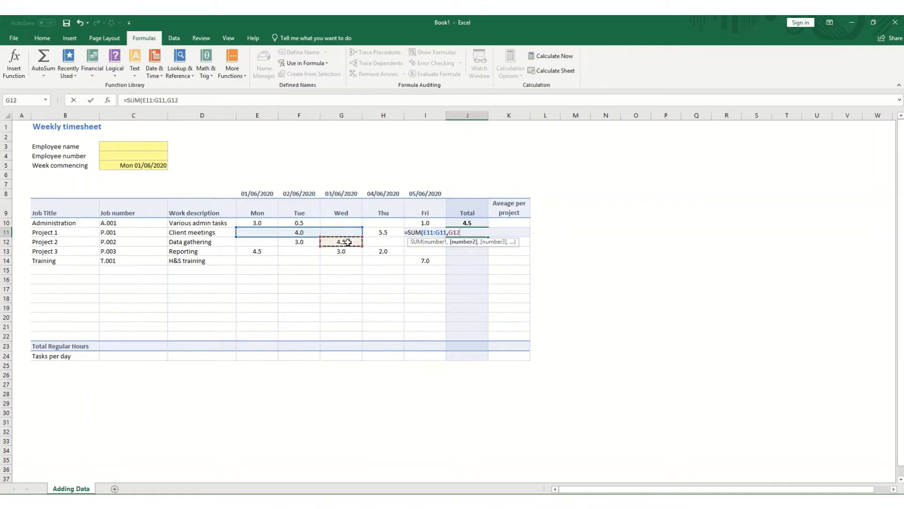
left_click(252, 252)
type(",")
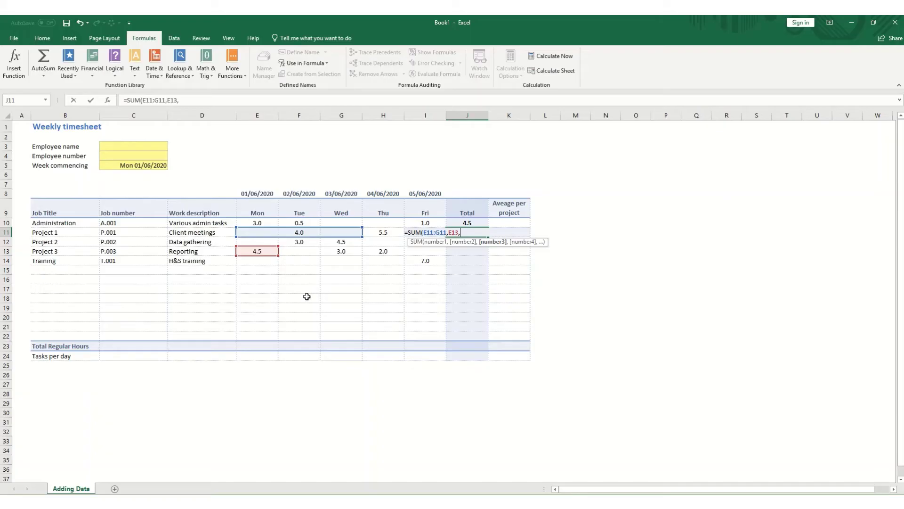
left_click(347, 253)
type(",")
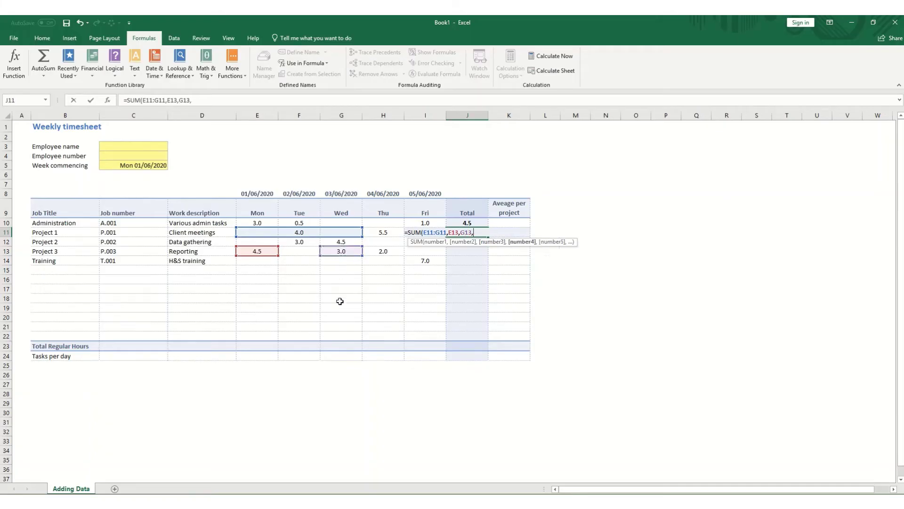
left_click_drag(325, 272, 373, 310)
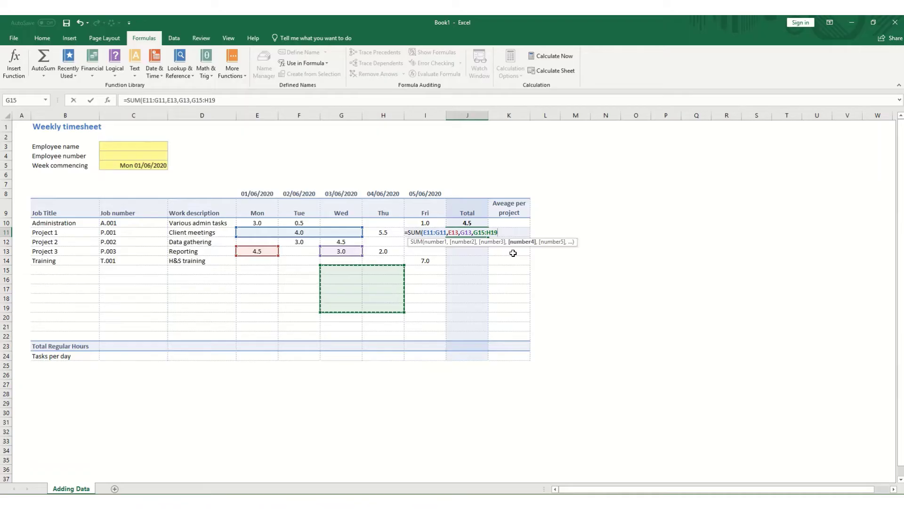
key("Return")
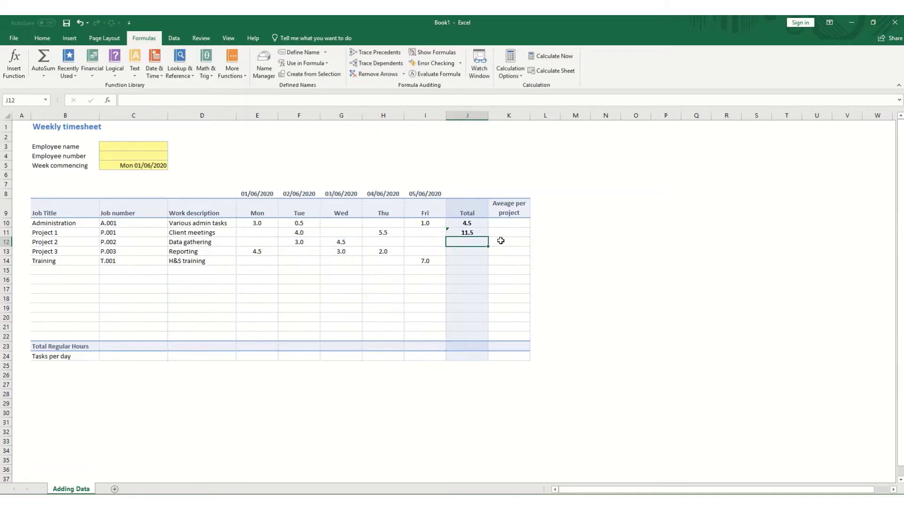
Recommit J11's multi-range formula and check the warning beside its 11.5 result.
left_click(465, 232)
left_click(175, 100)
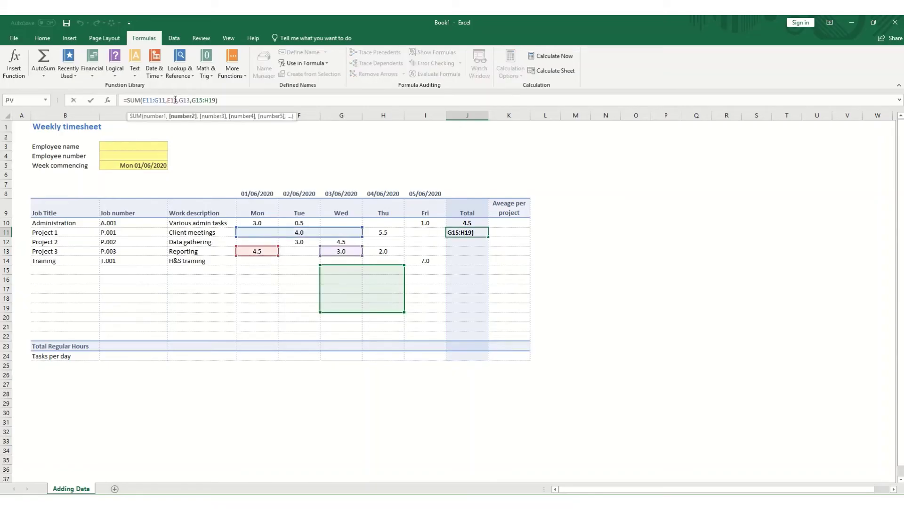
key("Return")
left_click(453, 232)
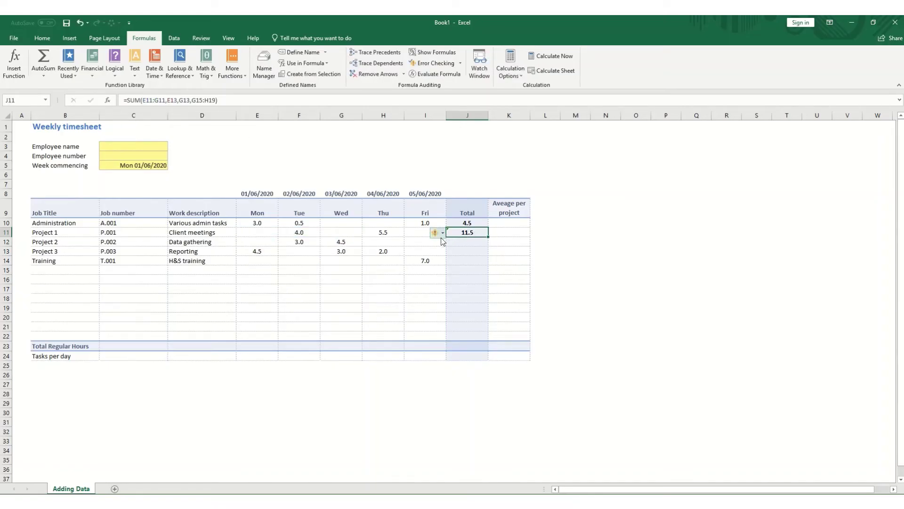
mouse_move(445, 234)
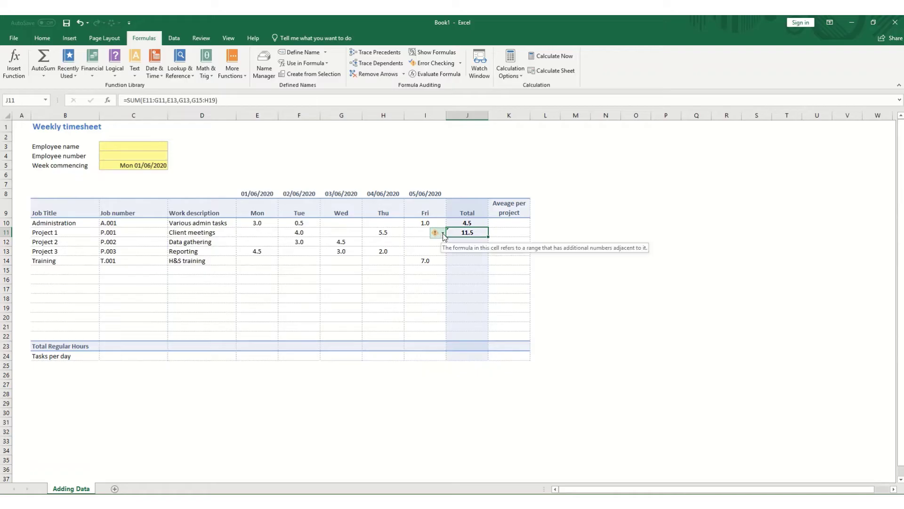
Delete the multi-range SUM formula from J11.
double_click(473, 231)
key("shift+Home")
key("BackSpace")
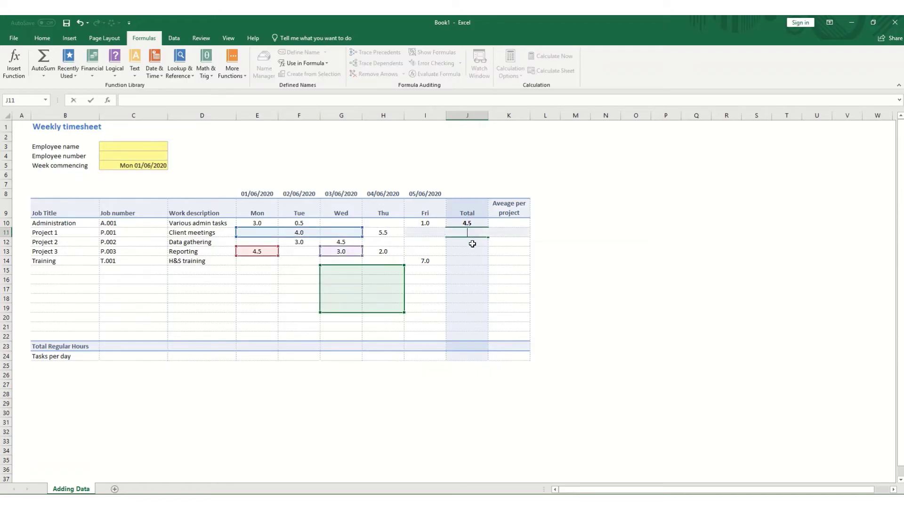
key("Escape")
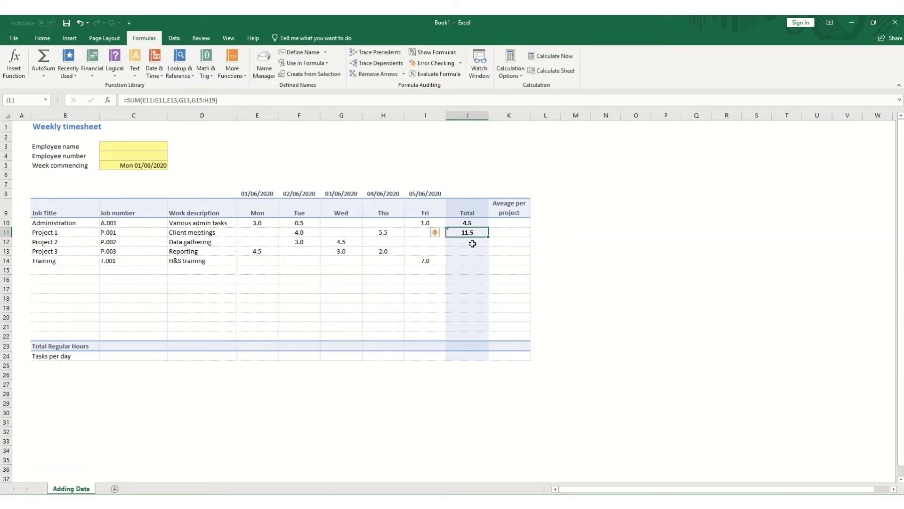
key("Delete")
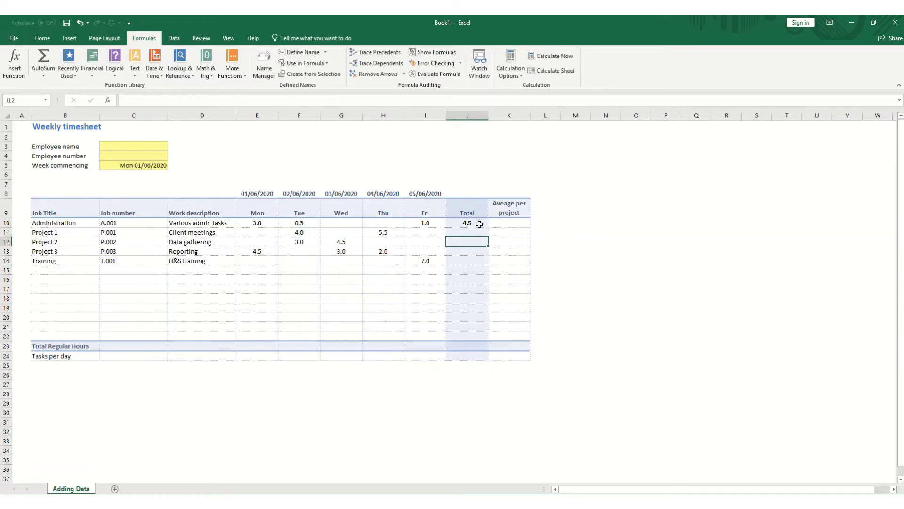
Paste J10's SUM formula into J10:J22 as formulas only, then verify J10.
left_click(479, 224)
key("ctrl+c")
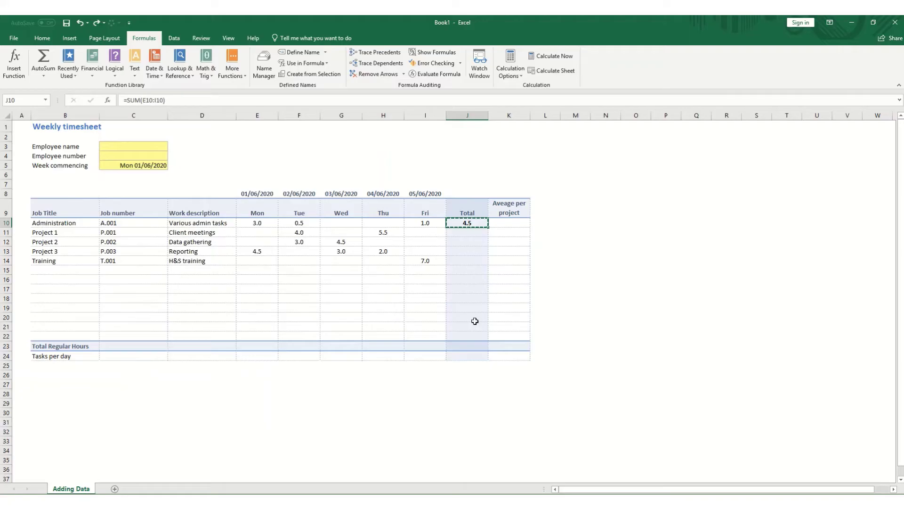
left_click(472, 339, "shift")
key("ctrl+alt+v")
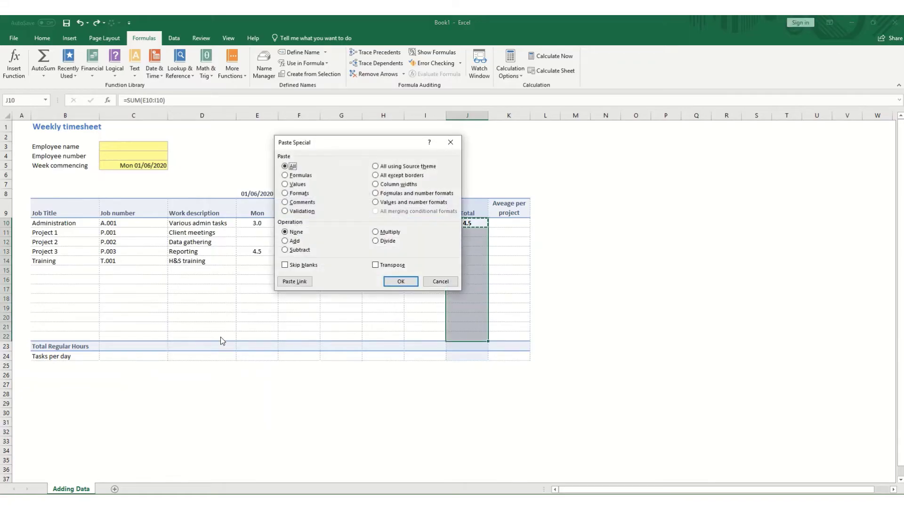
key("f")
key("Return")
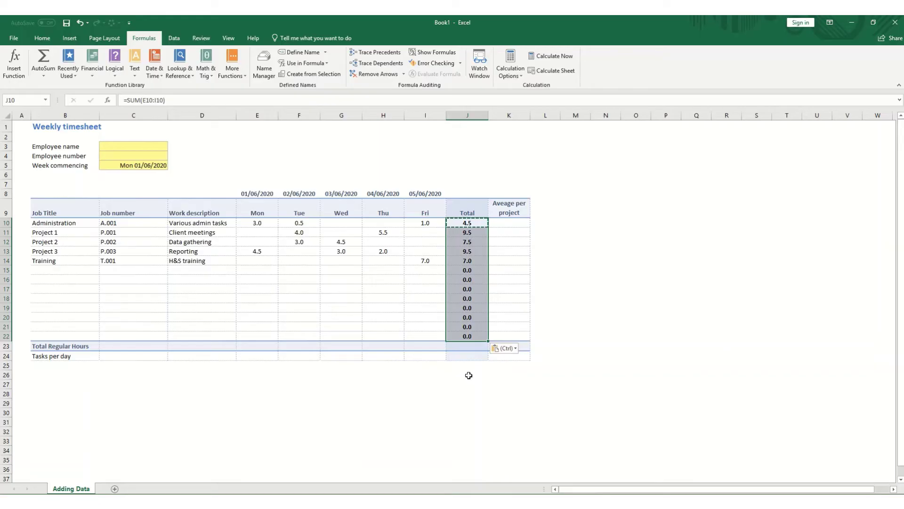
left_click(462, 224)
left_click(163, 100)
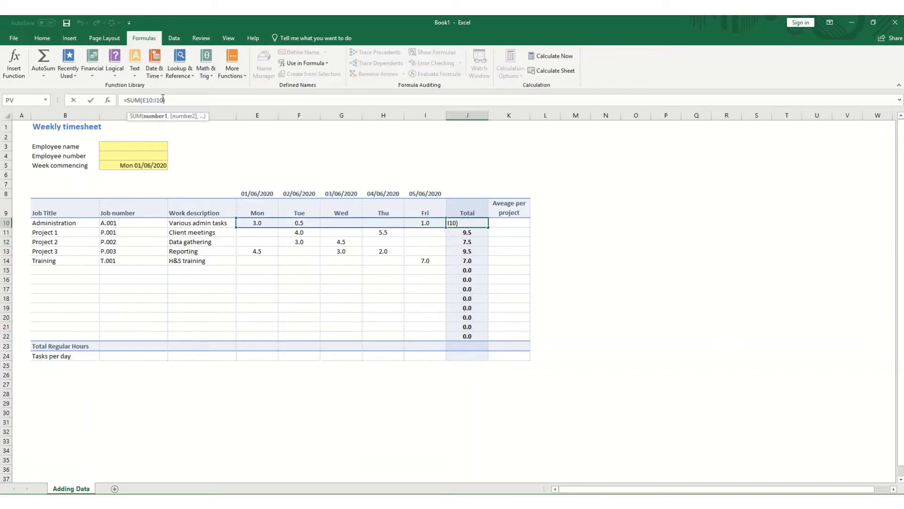
key("Return")
Total Monday in E23 with =SUM(E10:E22) and Tuesday in F23 via AutoSum, both 7.5.
left_click(259, 348)
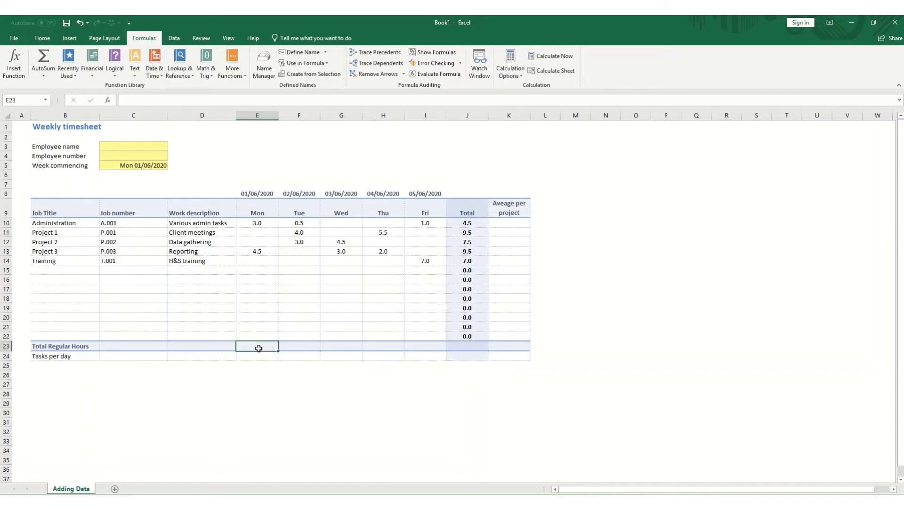
type("=SUM(")
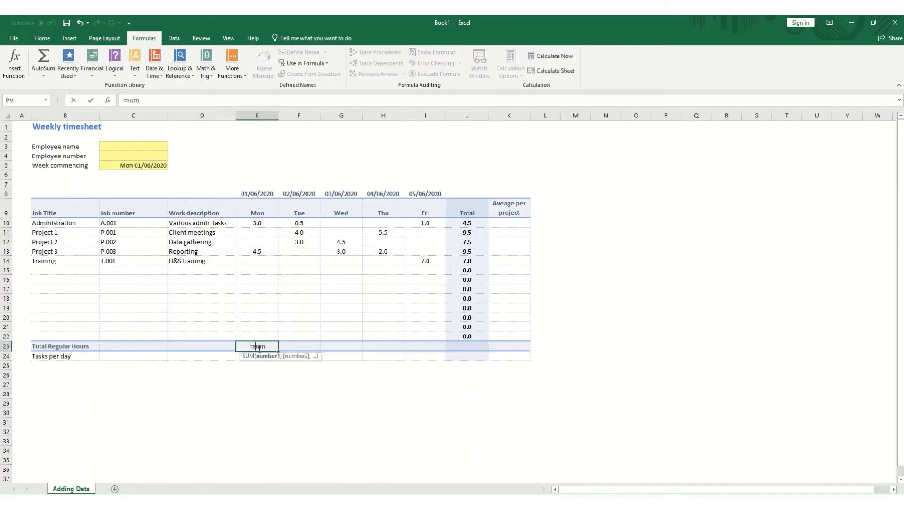
left_click_drag(248, 222, 249, 336)
key("Tab")
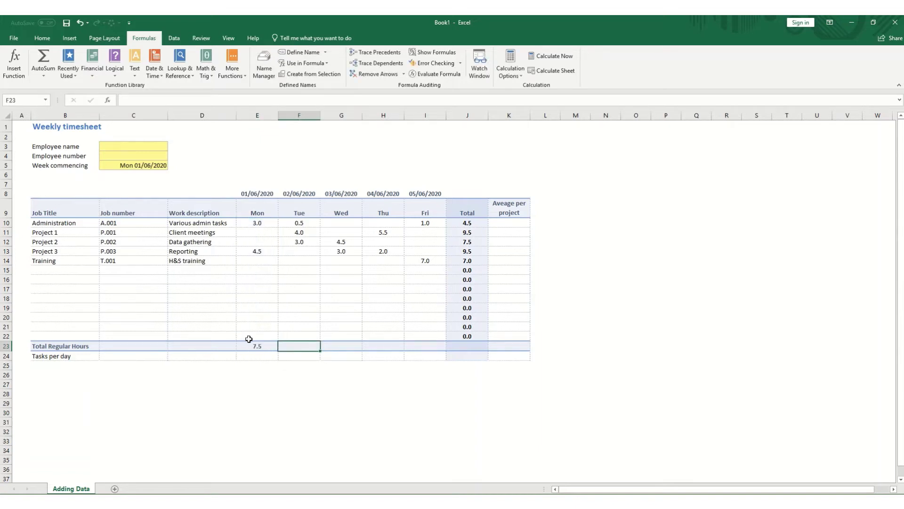
left_click(43, 75)
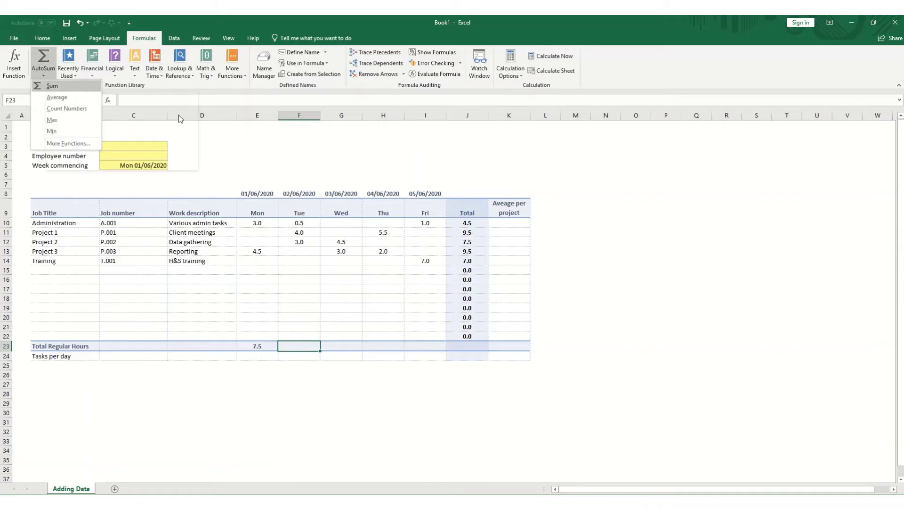
left_click(55, 87)
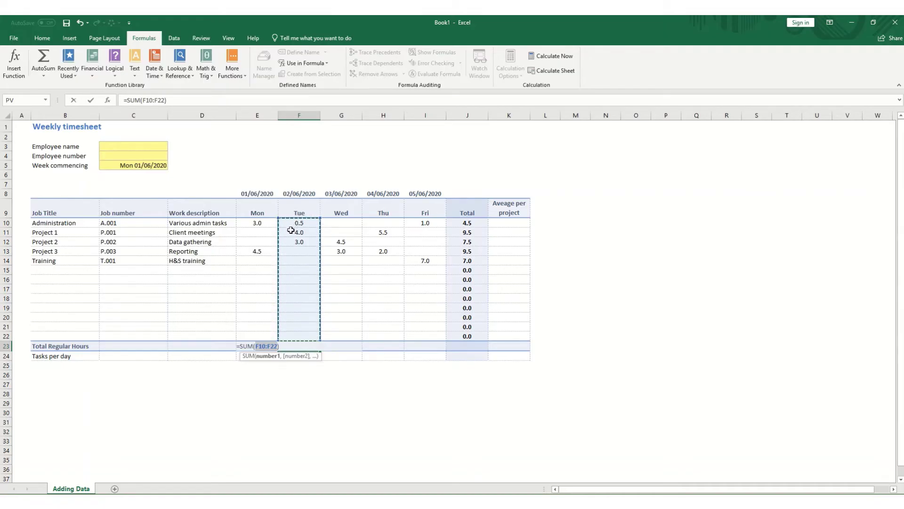
key("Tab")
left_click(377, 345)
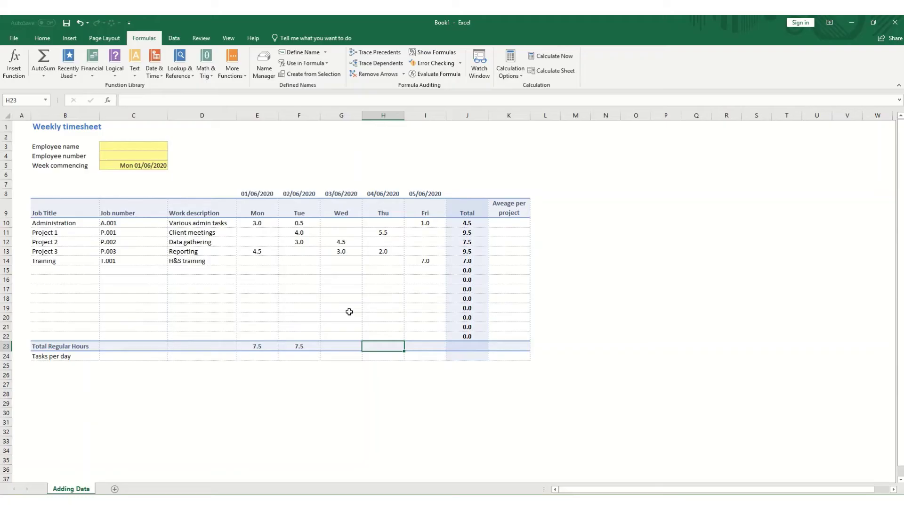
Sum Thursday in H23 with Alt+= over H10:H22.
key("alt+equal")
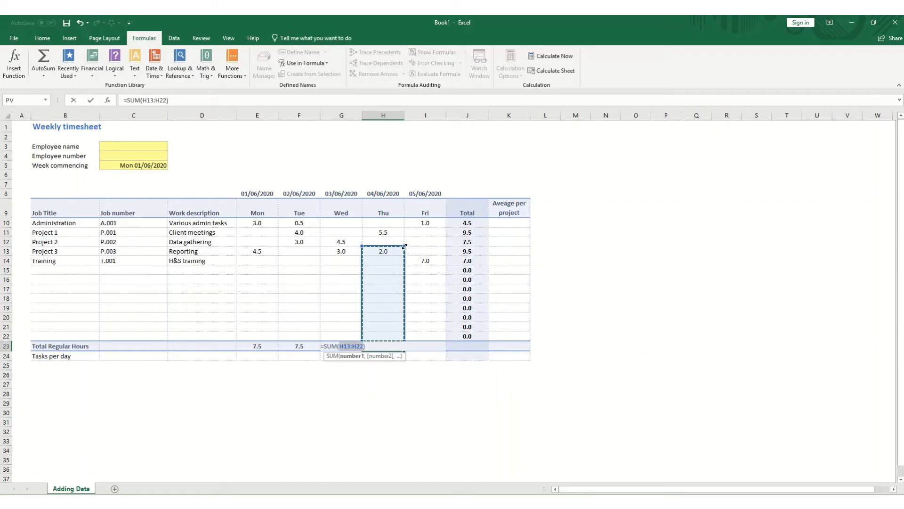
left_click_drag(405, 245, 402, 221)
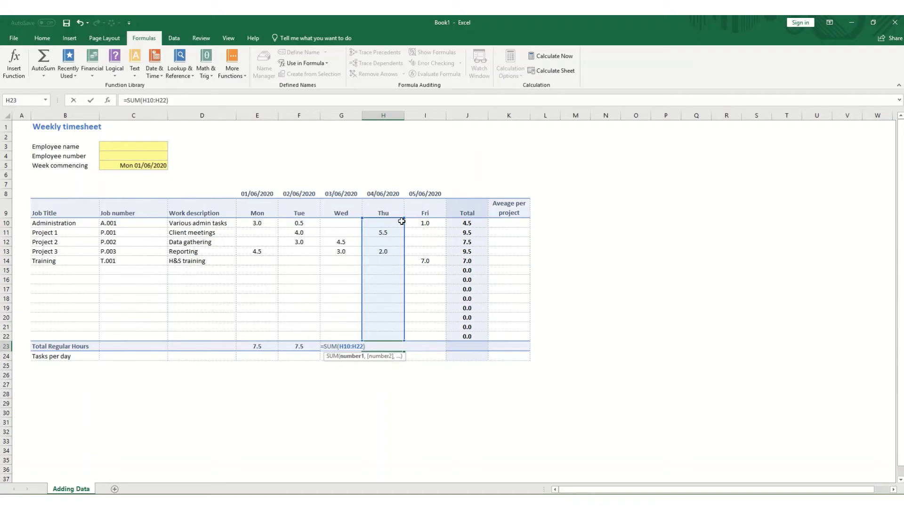
key("Return")
Copy F23's total formula into G23, I23 and J23, giving a 38.0 weekly total.
left_click(306, 342)
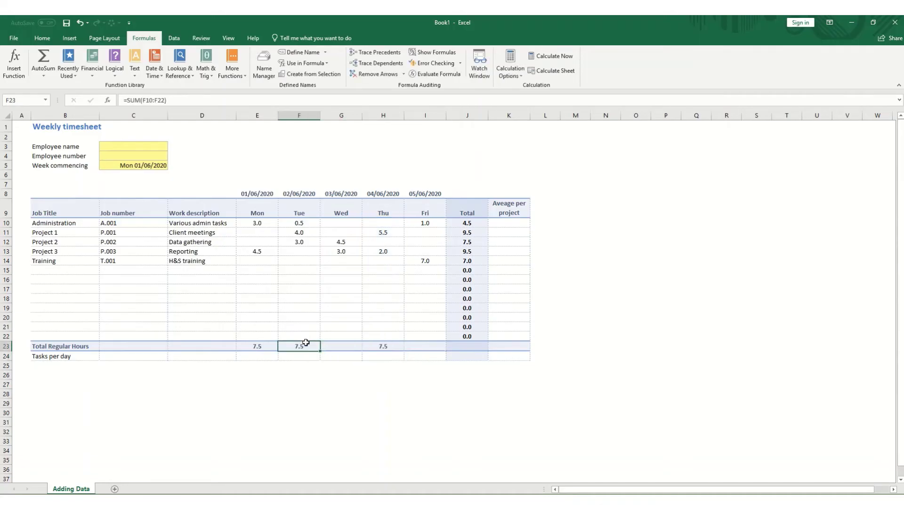
key("ctrl+c")
left_click(342, 346)
key("ctrl+v")
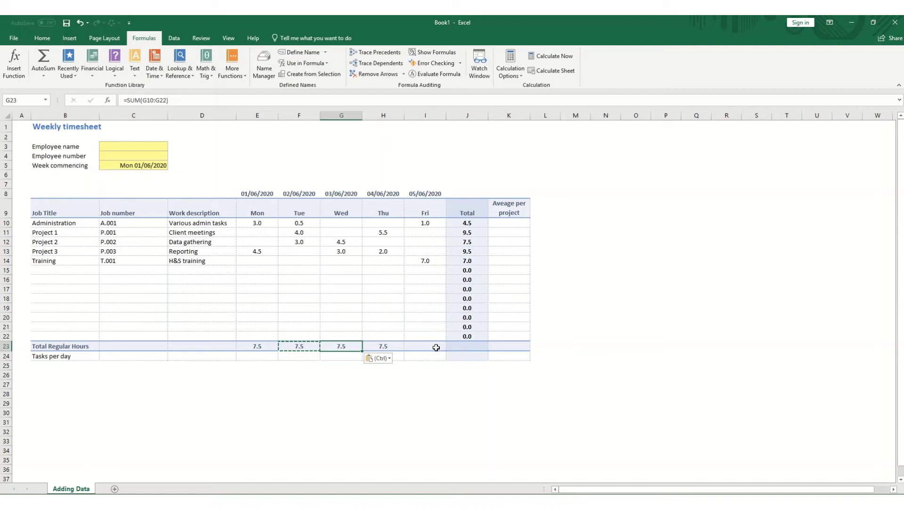
left_click(432, 348)
key("ctrl+v")
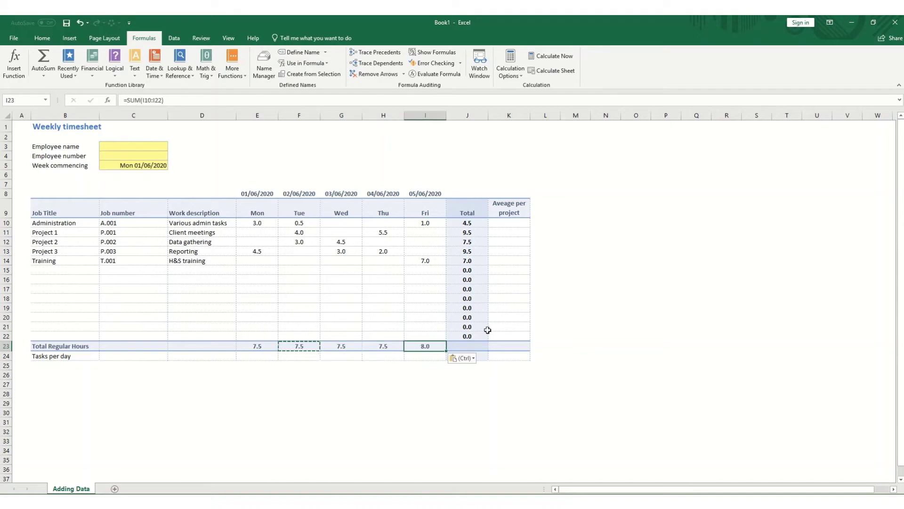
left_click(468, 346)
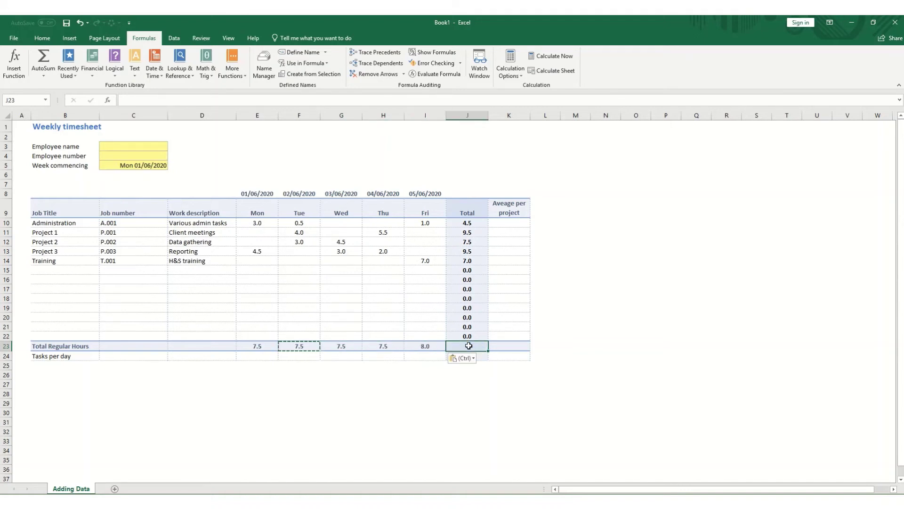
key("ctrl+v")
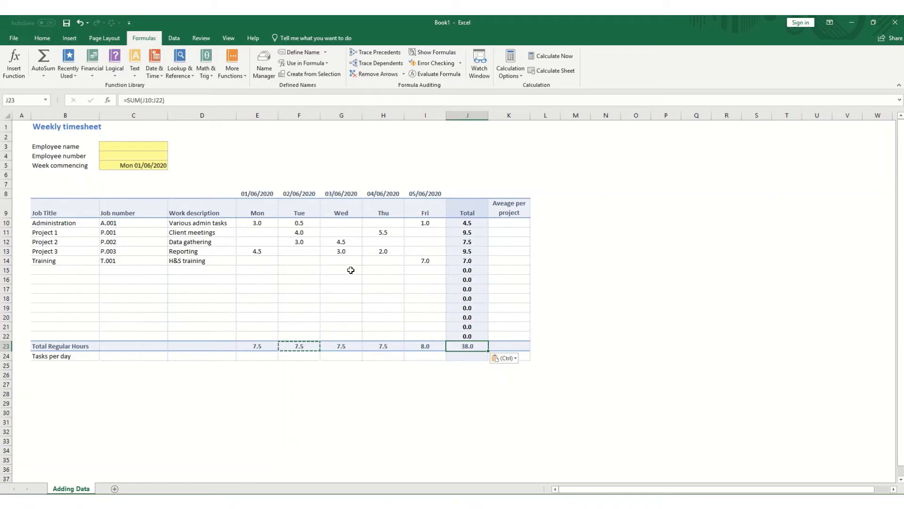
Change the word 'project' in the K9 column heading to 'day'.
left_click(506, 224)
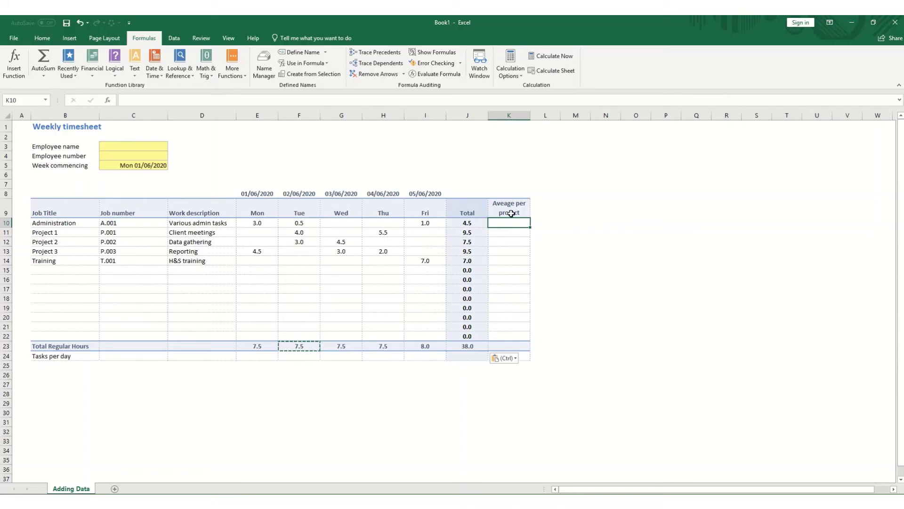
double_click(511, 214)
double_click(511, 214)
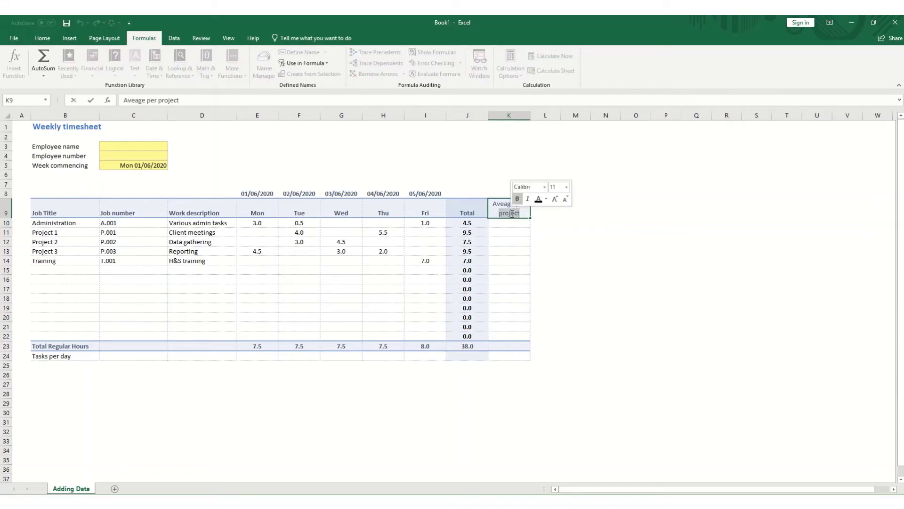
type("day")
key("Return")
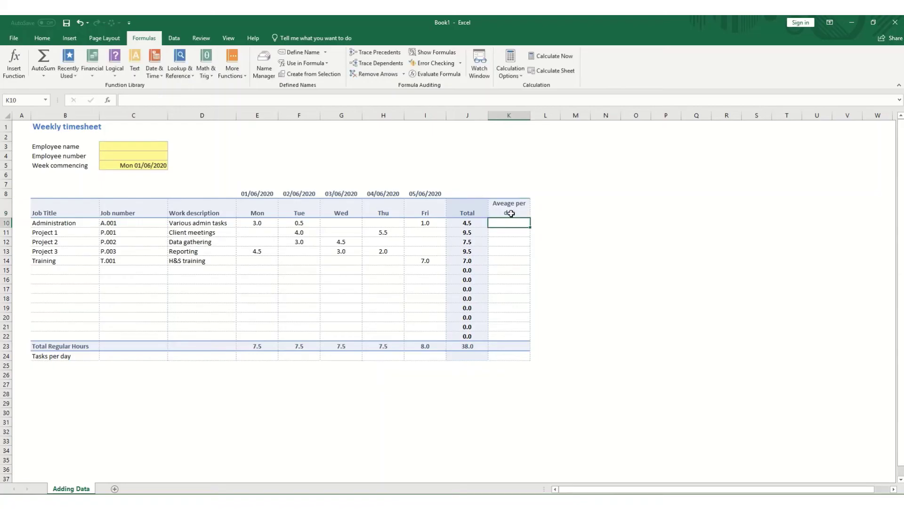
Enter =AVERAGE(E10:I10) in K10, showing 1.5 for Administration.
type("=")
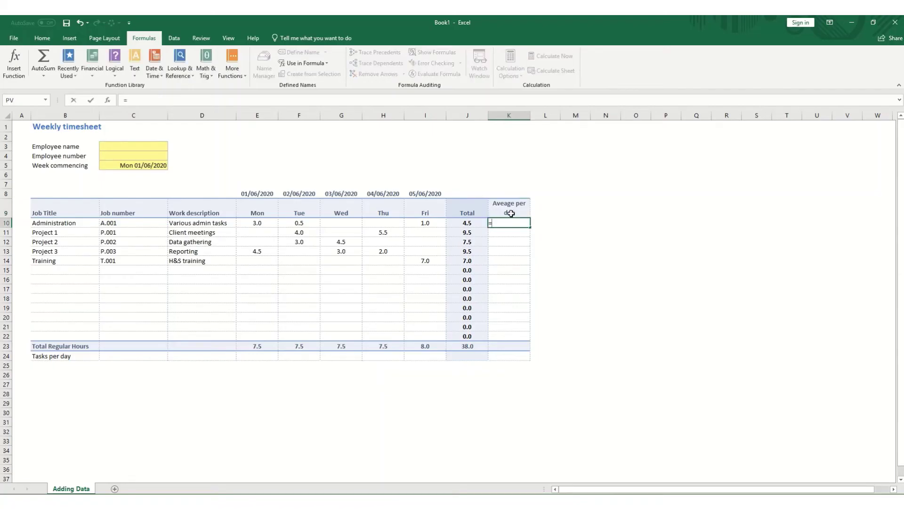
type("ave")
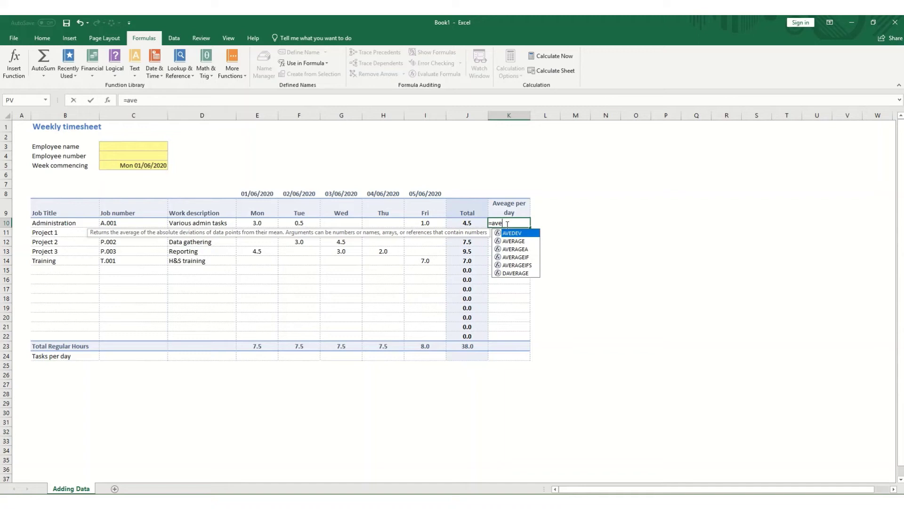
left_click(514, 241)
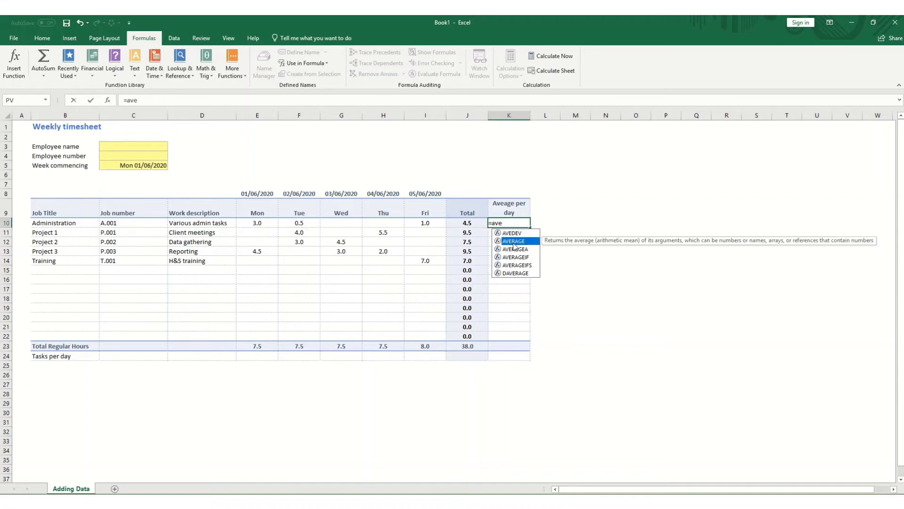
double_click(513, 242)
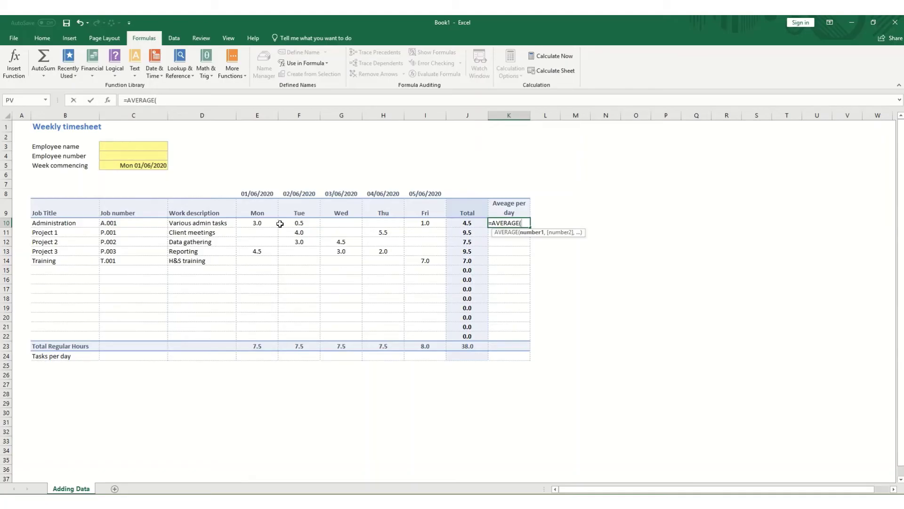
left_click(263, 224)
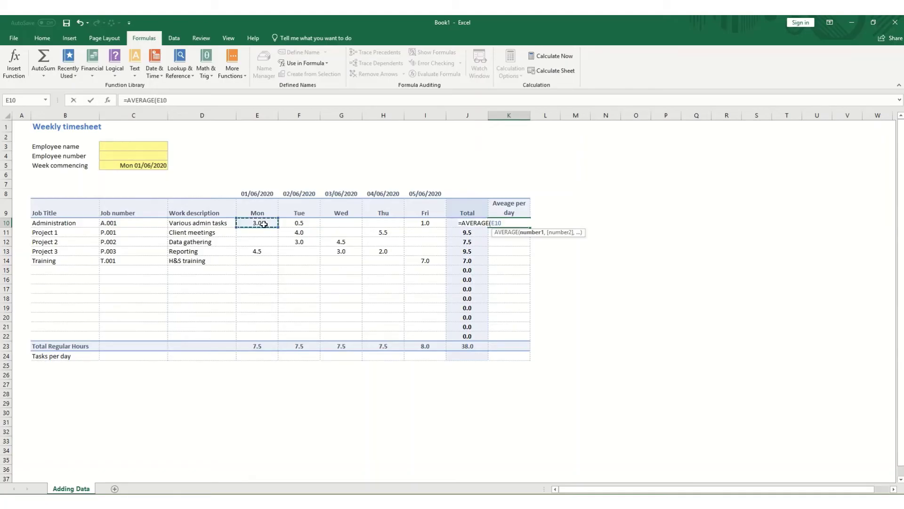
type(",")
left_click(299, 223)
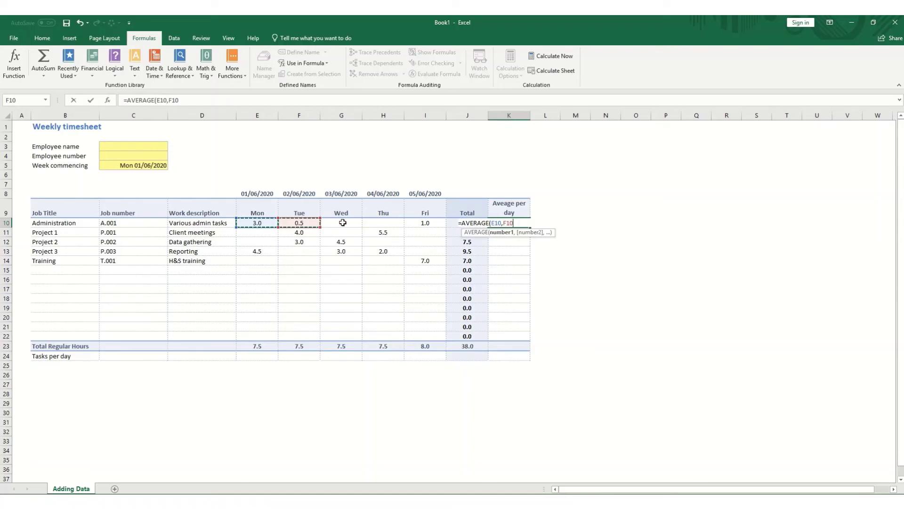
type(",")
left_click(342, 223)
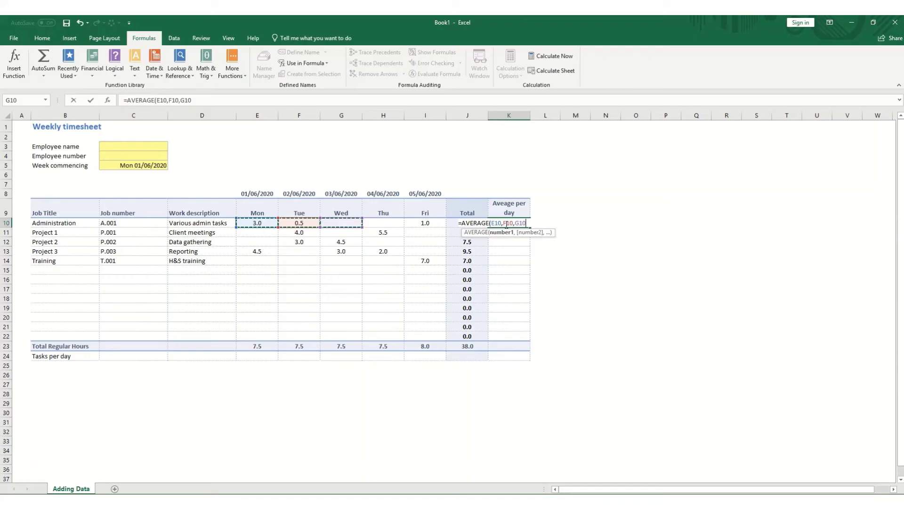
left_click_drag(492, 223, 527, 223)
key("BackSpace")
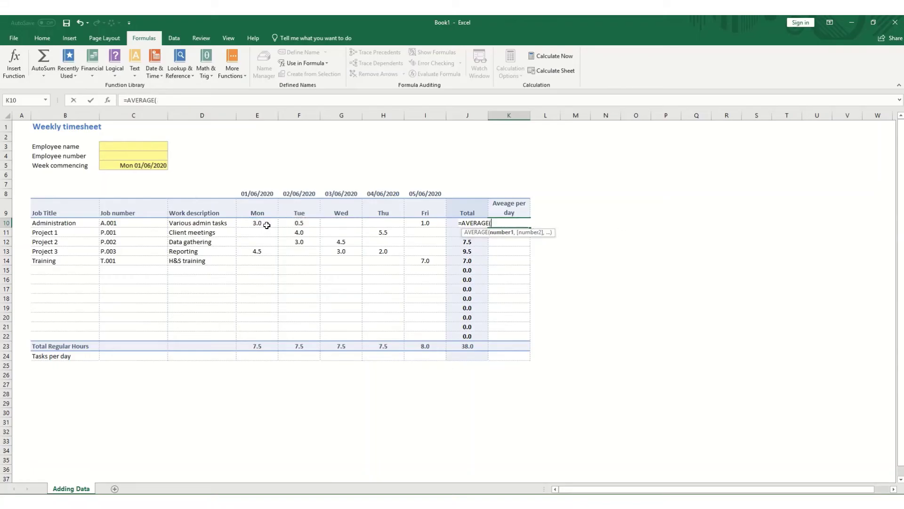
left_click_drag(261, 225, 419, 222)
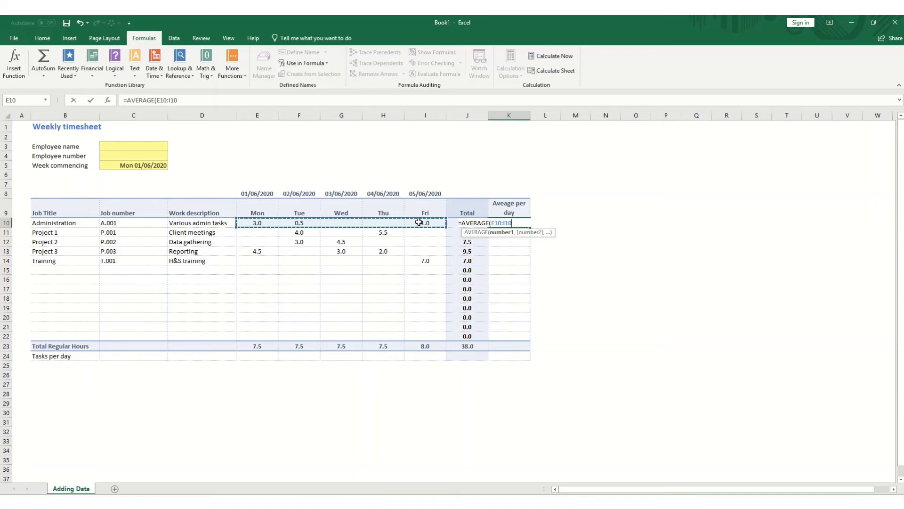
key("Tab")
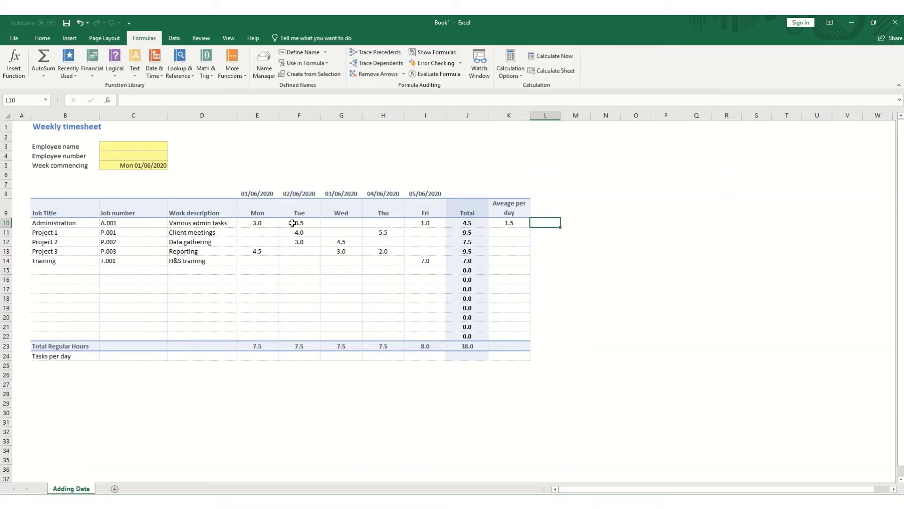
Paste K10's average formula into K10:K22 as formulas only.
left_click(515, 223)
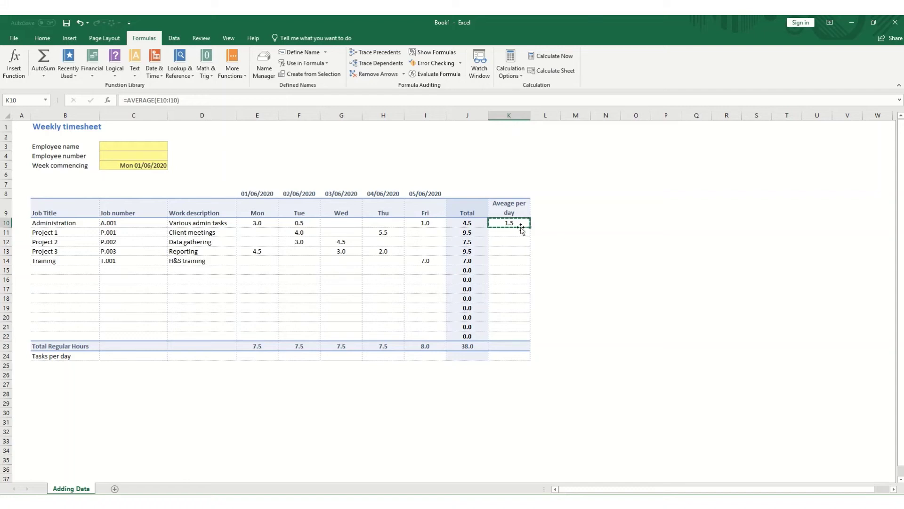
left_click(508, 336, "shift")
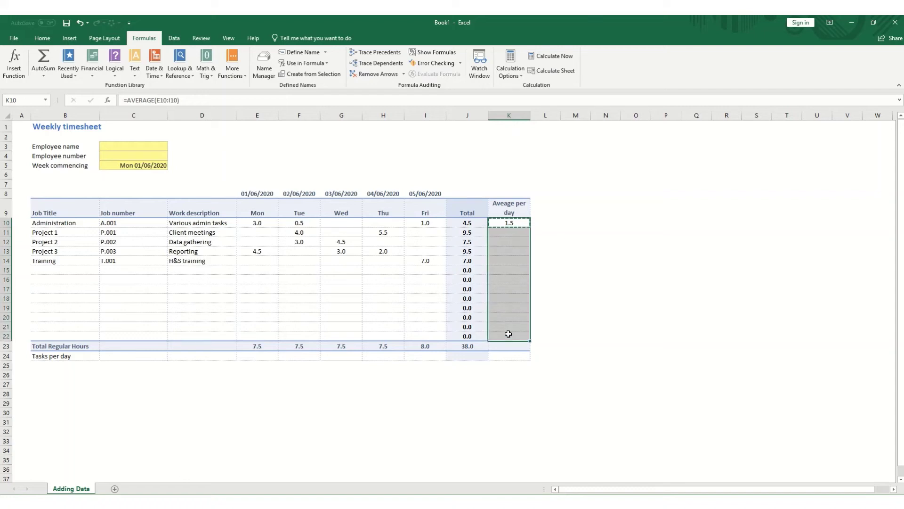
key("ctrl+alt+v")
key("Down")
key("Down")
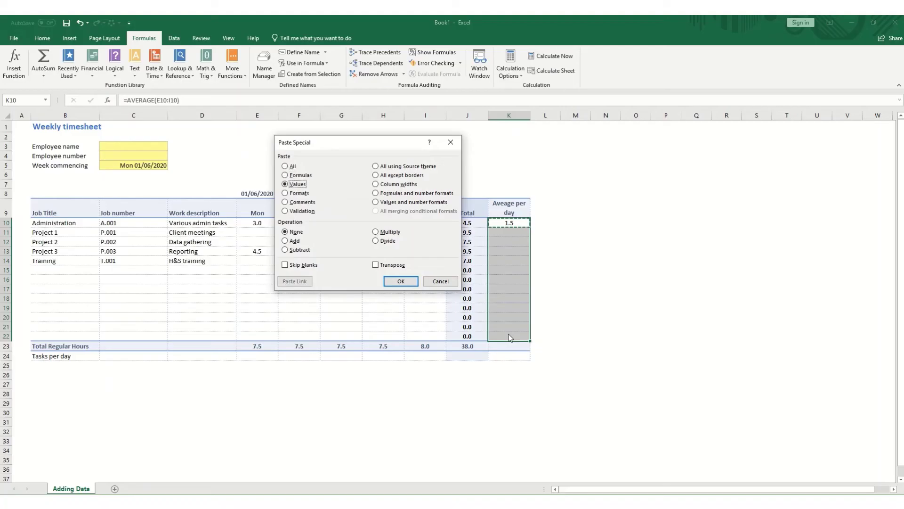
key("Up")
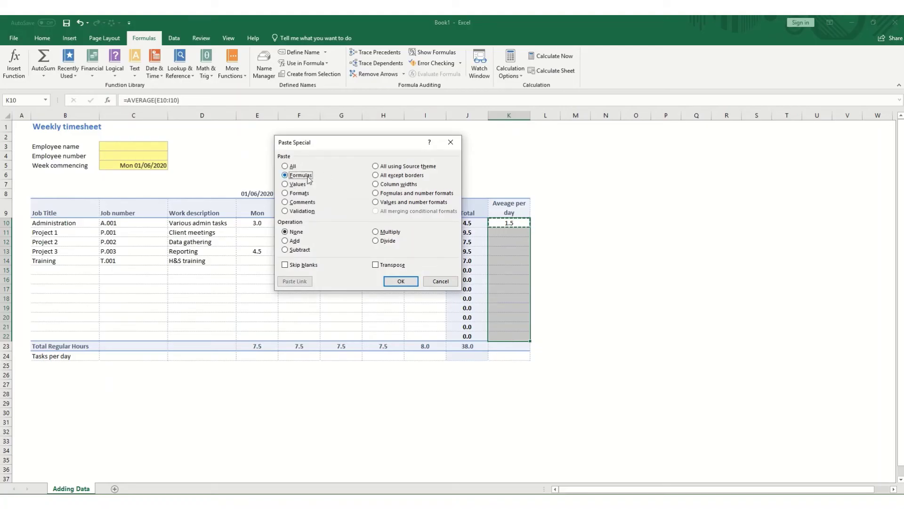
left_click(401, 282)
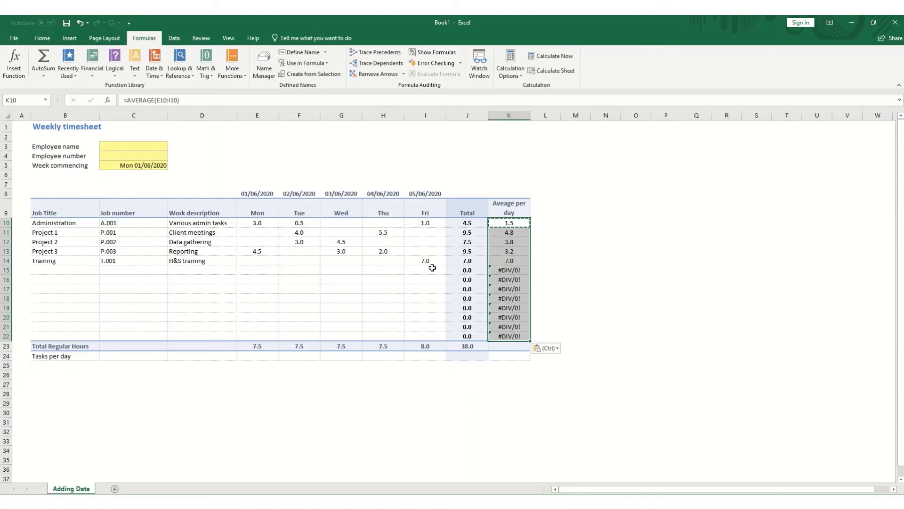
Clear the #DIV/0! errors from K15:K22.
mouse_move(511, 270)
left_click_drag(510, 270, 508, 333)
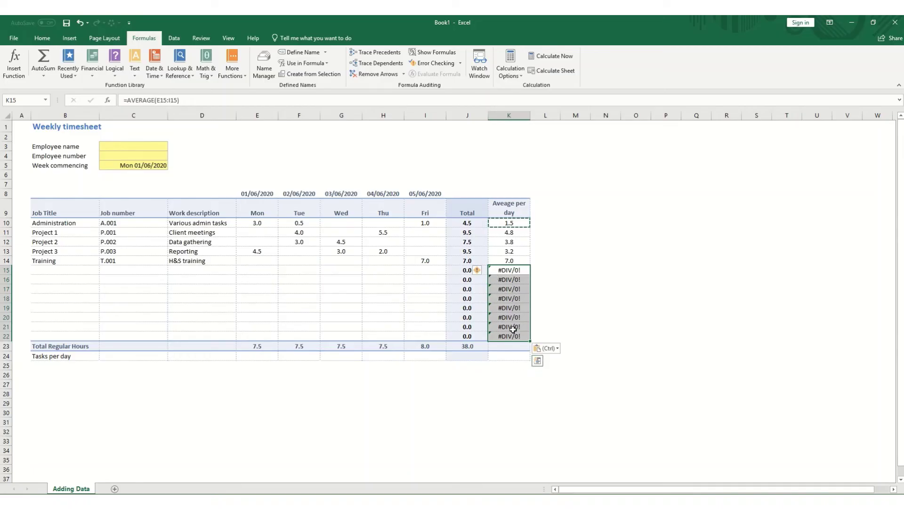
key("Delete")
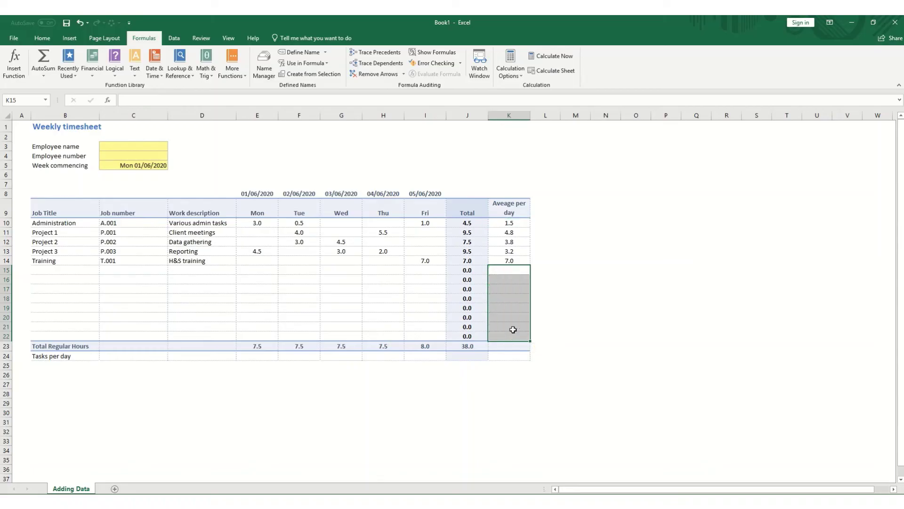
Enter =COUNT(E10:E22) in E24 for Monday's task count.
left_click(354, 279)
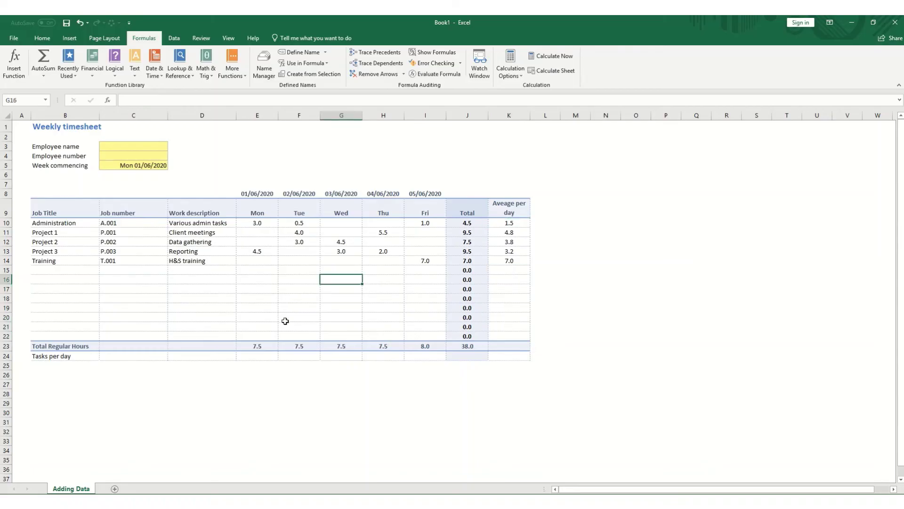
left_click(256, 357)
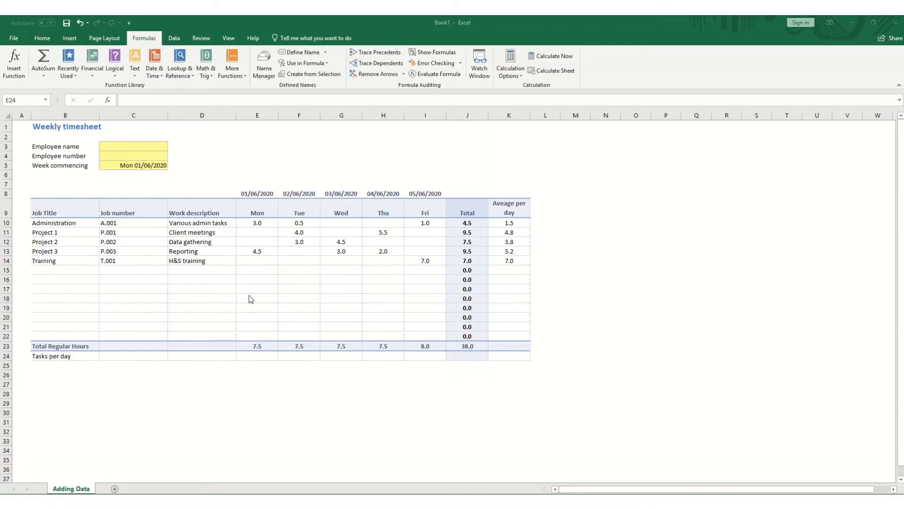
left_click(259, 355)
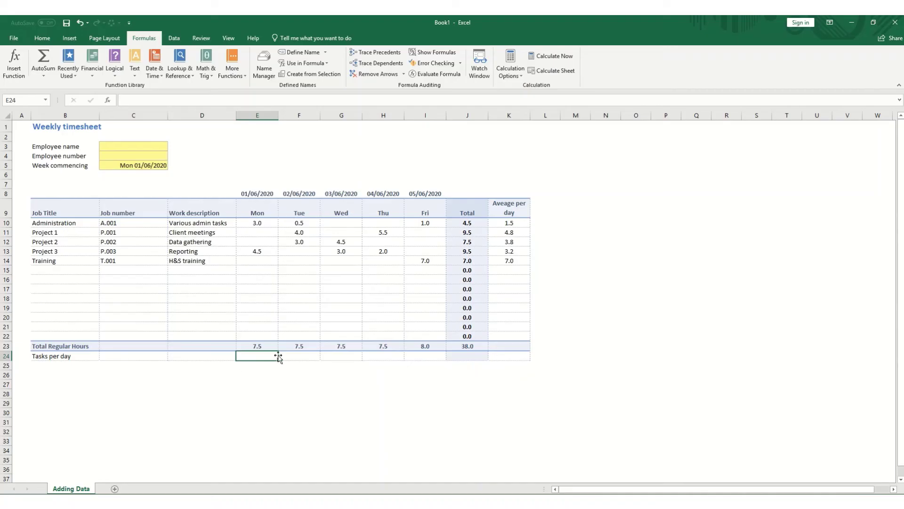
type("=COUNT(")
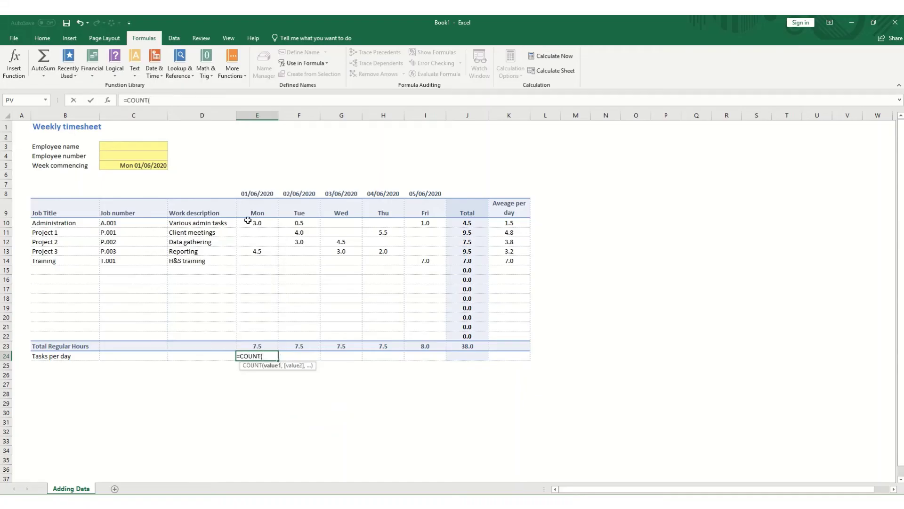
left_click_drag(248, 221, 255, 337)
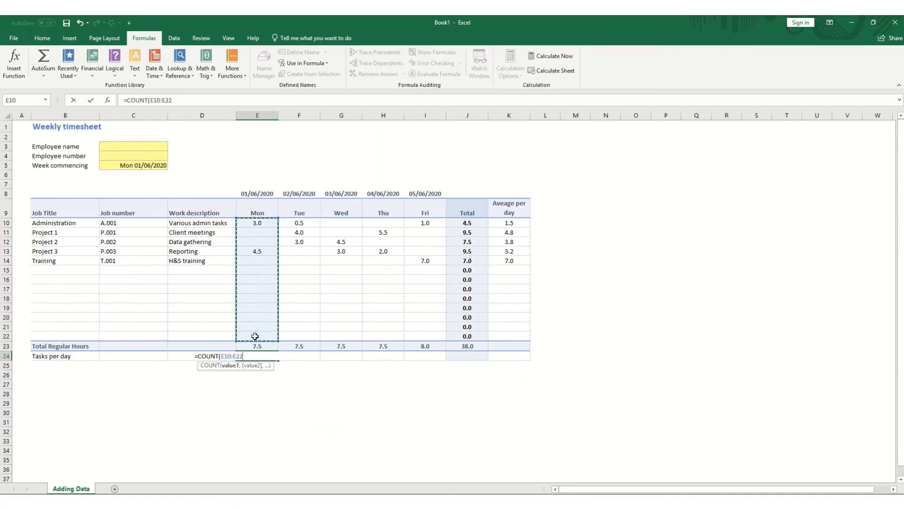
key("Tab")
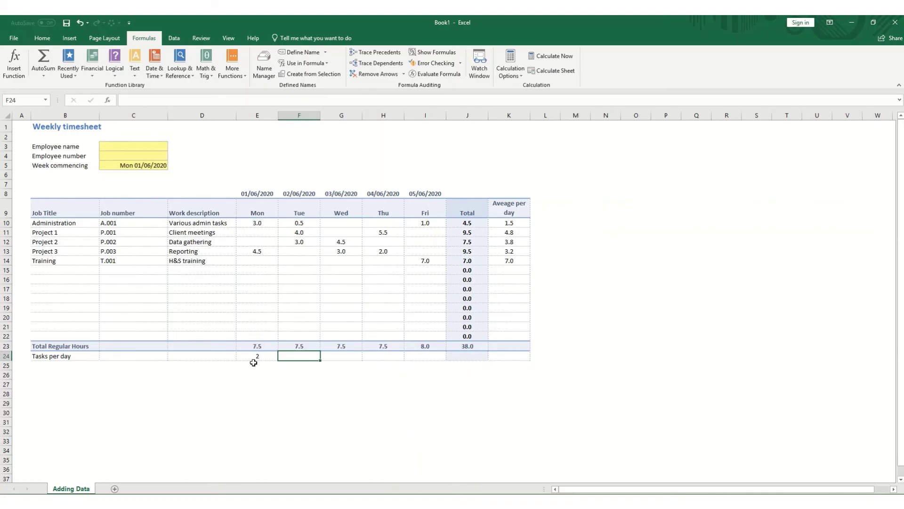
Paste the task count formula across Tuesday–Friday in F24:I24.
left_click(260, 354)
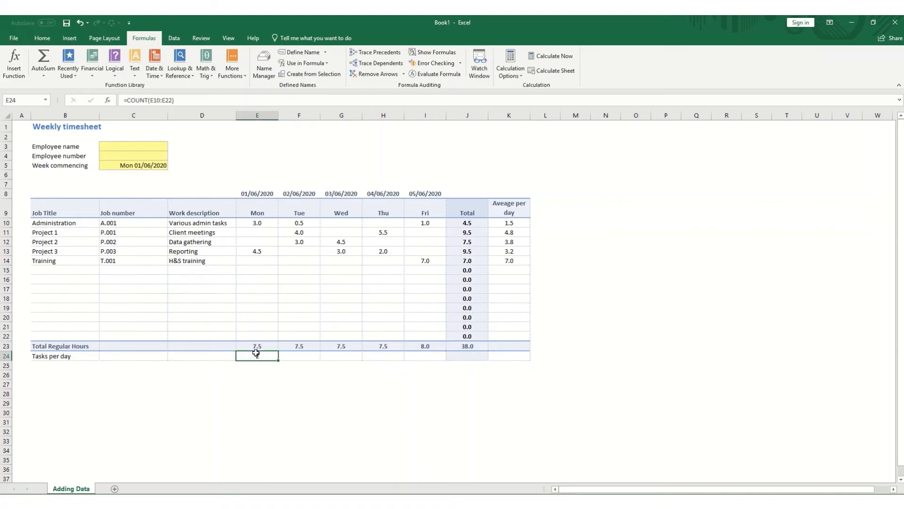
key("Right")
key("ctrl+v")
key("Right")
key("ctrl+v")
key("Right")
key("ctrl+v")
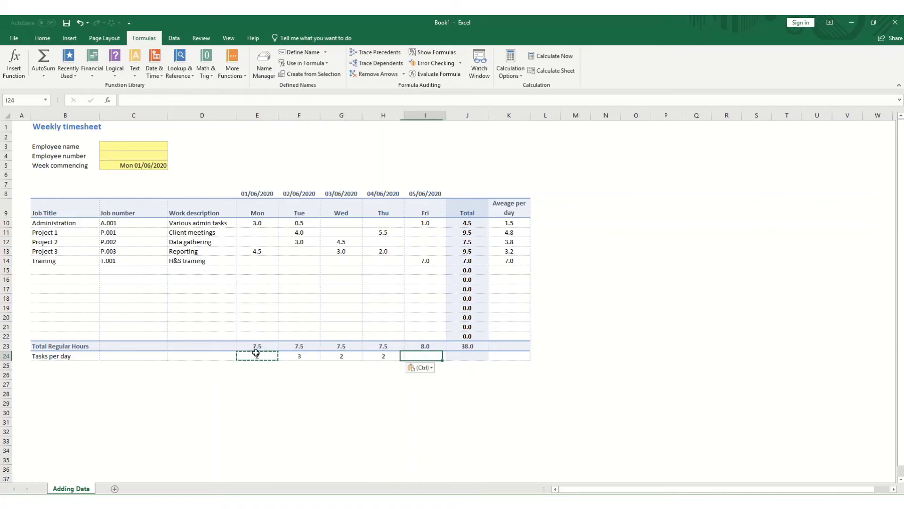
key("Right")
key("ctrl+v")
key("Left")
key("Left")
key("Left")
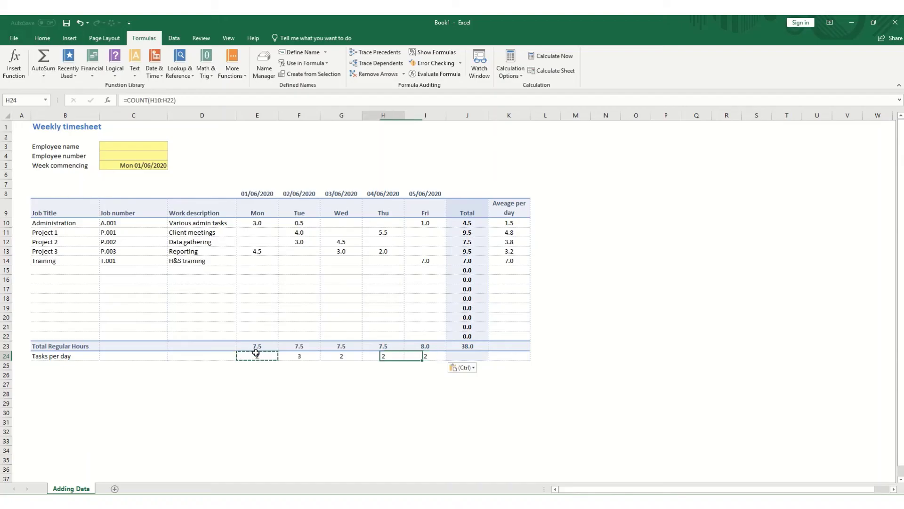
key("Left")
Test the count with trial Monday hours 5 and 6, then delete them.
key("Up")
key("Up")
key("Up")
key("Up")
key("Up")
key("Up")
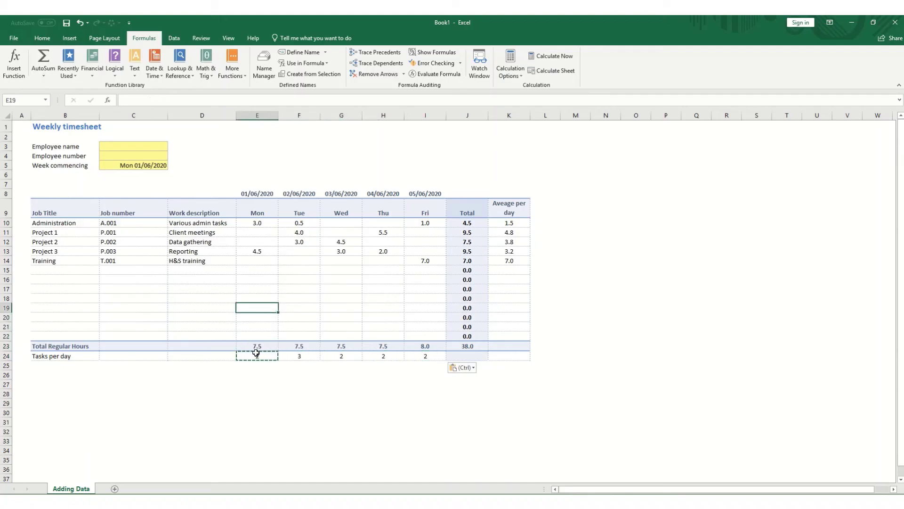
type("5")
key("Return")
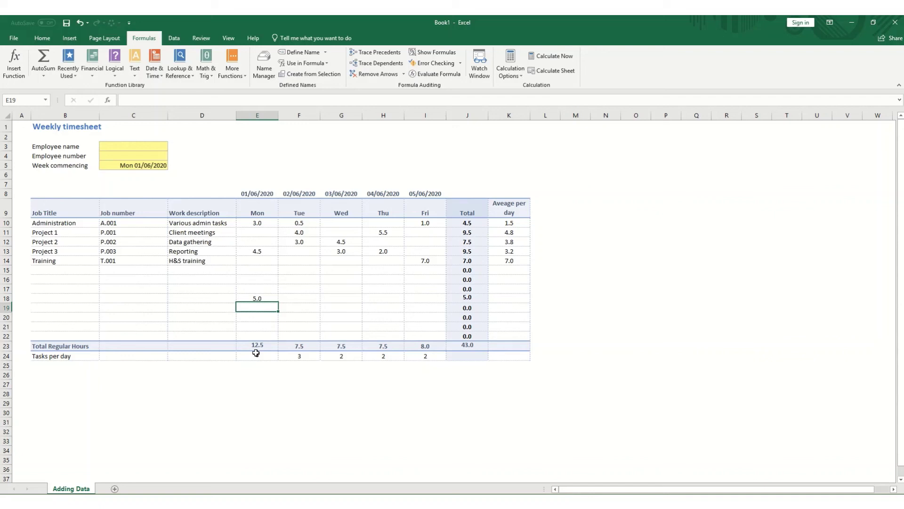
left_click(259, 271)
type("6")
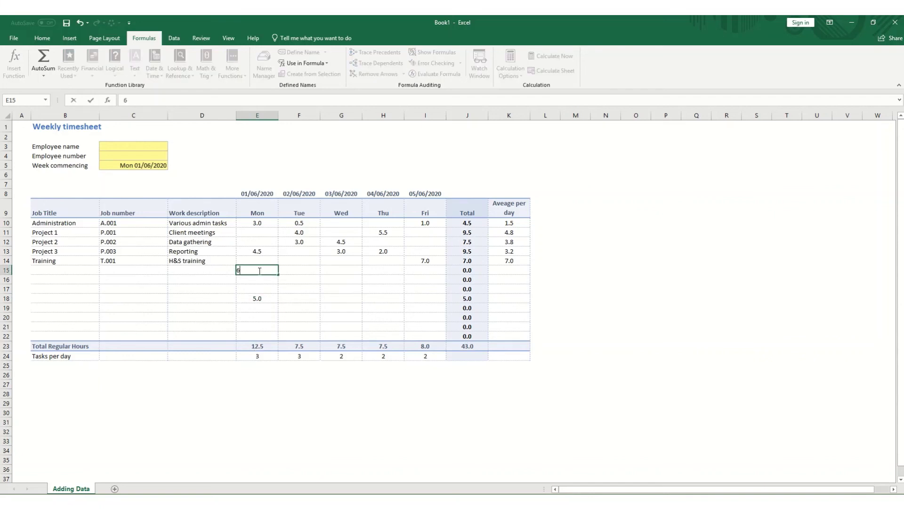
key("Return")
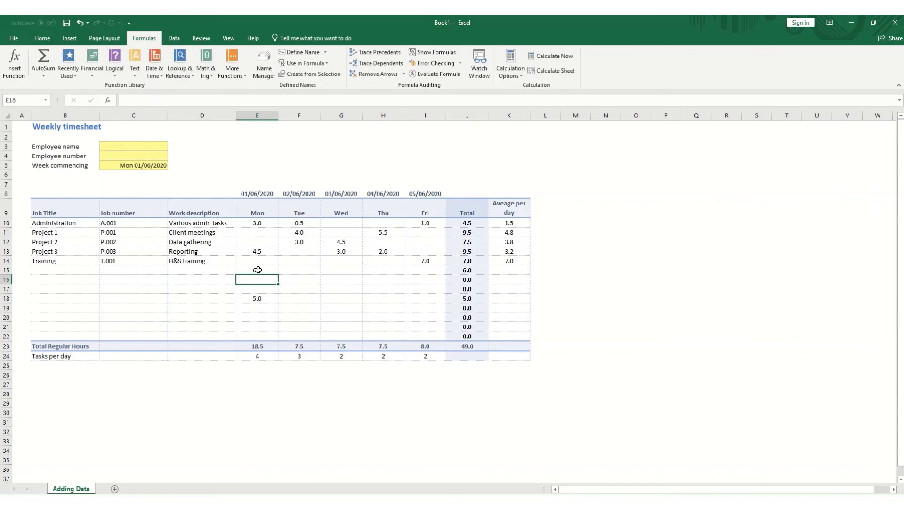
left_click_drag(259, 271, 265, 322)
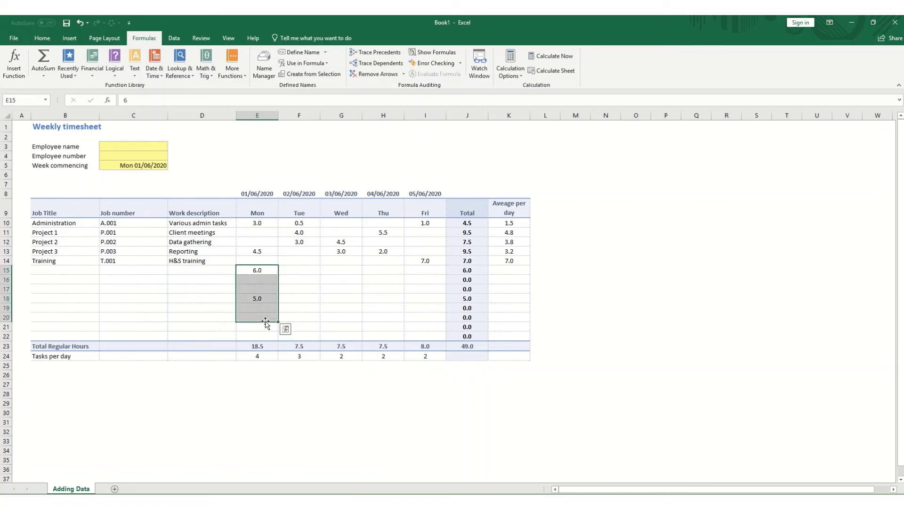
key("Delete")
left_click(208, 357)
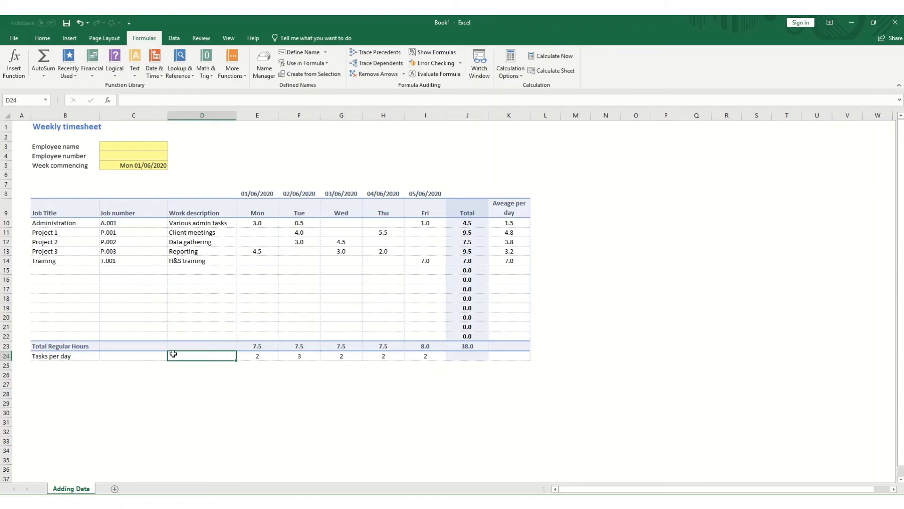
Enter =COUNT(D10:D22) in D24, then change it to =COUNTA(D10:D22), showing 5.
type("=")
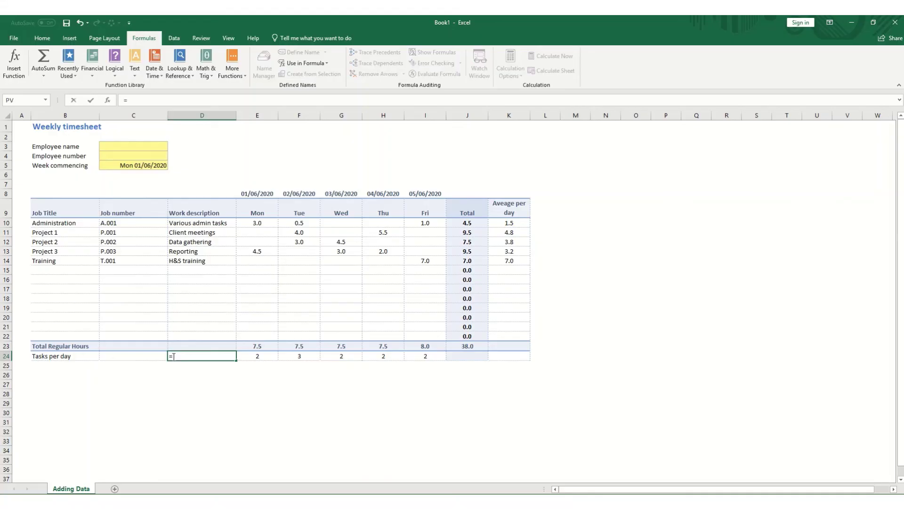
type("coun")
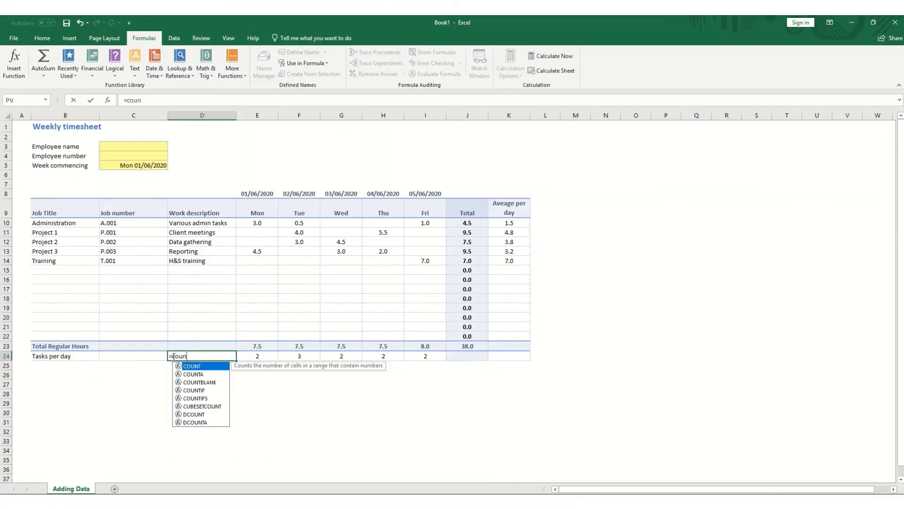
type("t")
key("Tab")
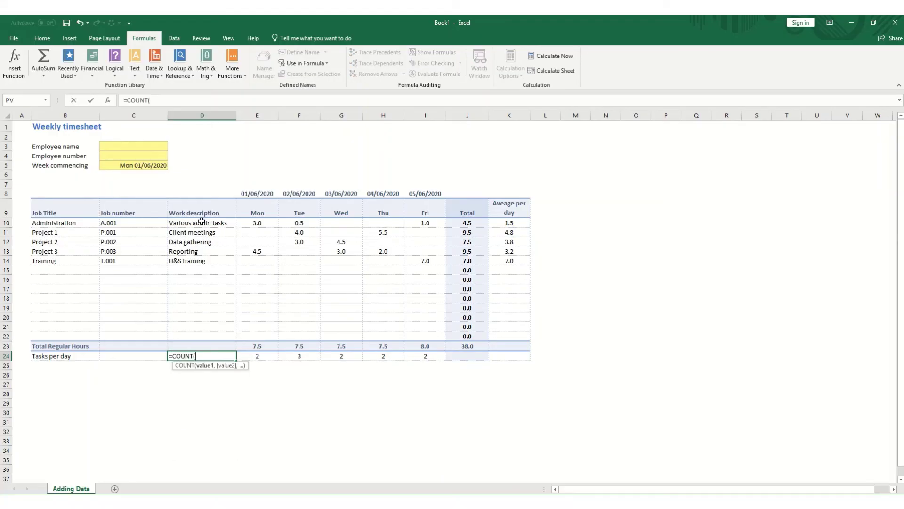
left_click_drag(202, 222, 212, 339)
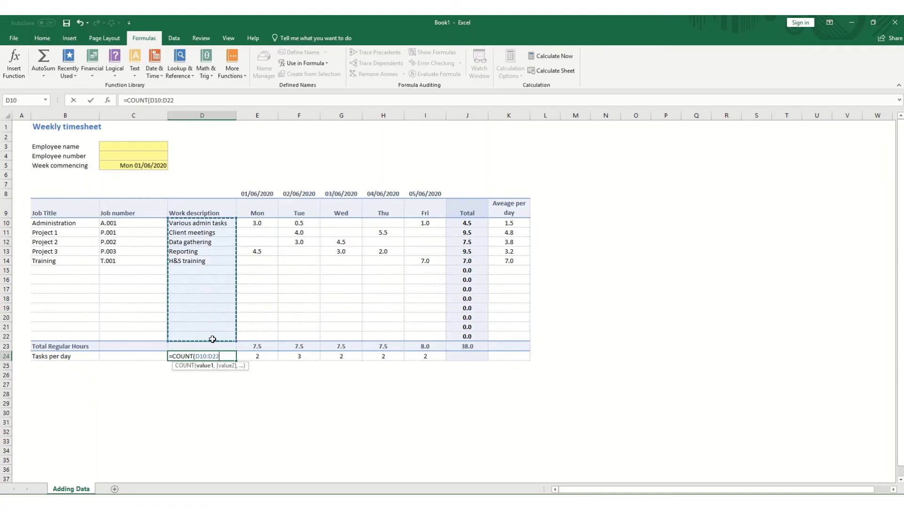
key("Return")
left_click(217, 357)
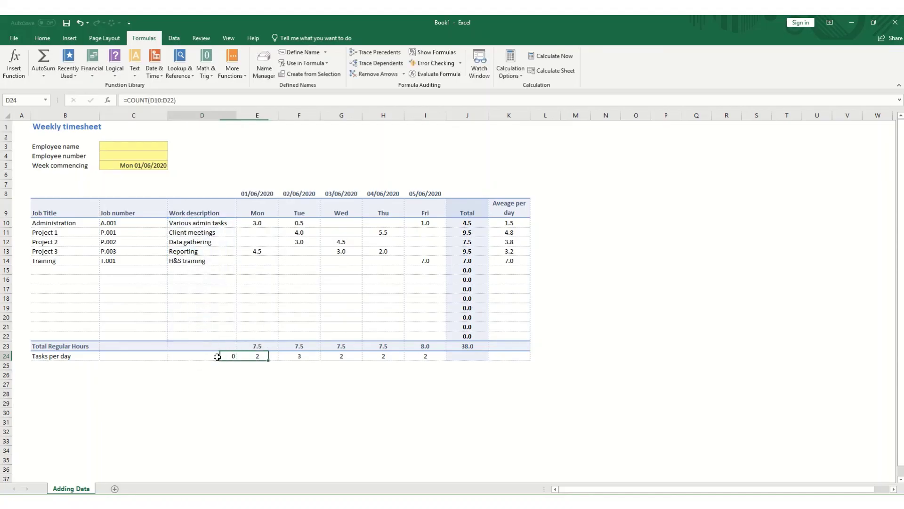
left_click(148, 100)
type("A")
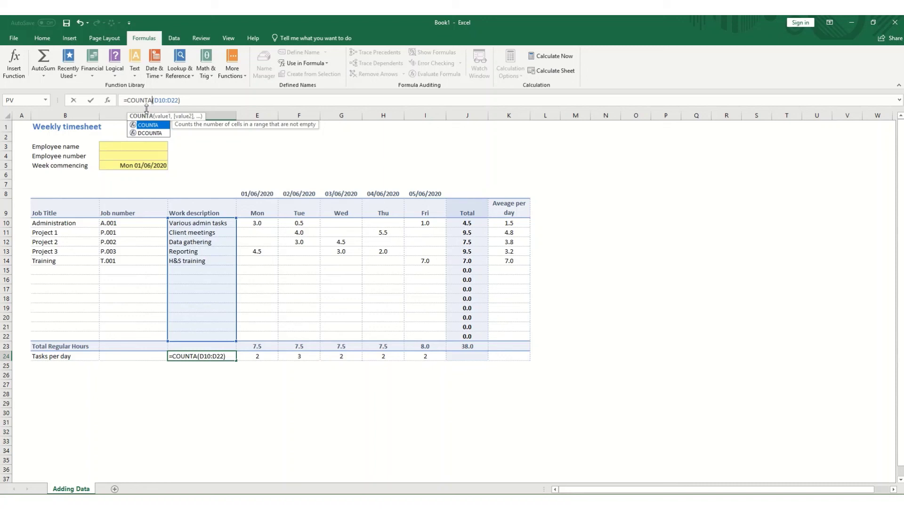
key("Return")
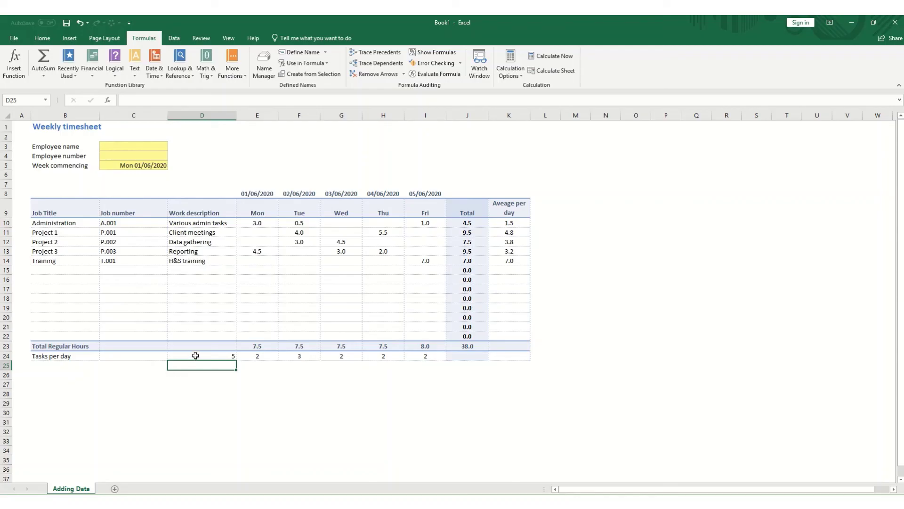
left_click_drag(193, 356, 227, 354)
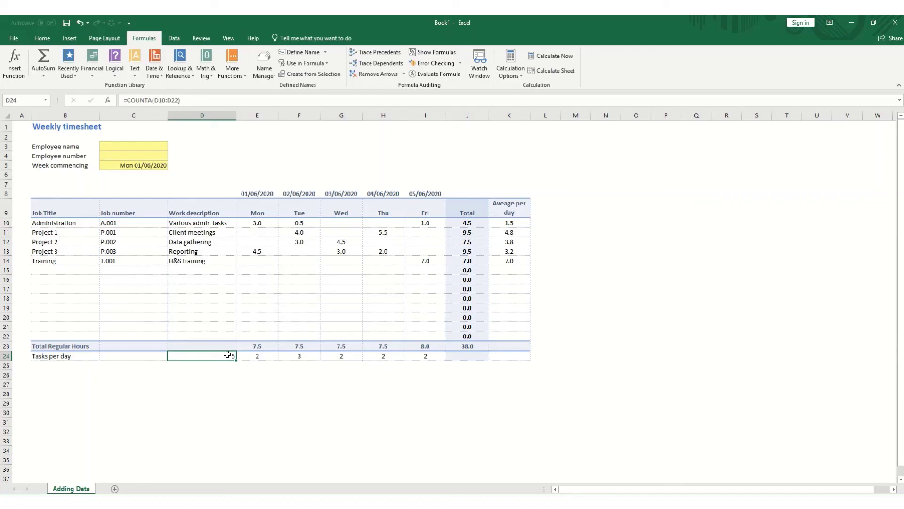